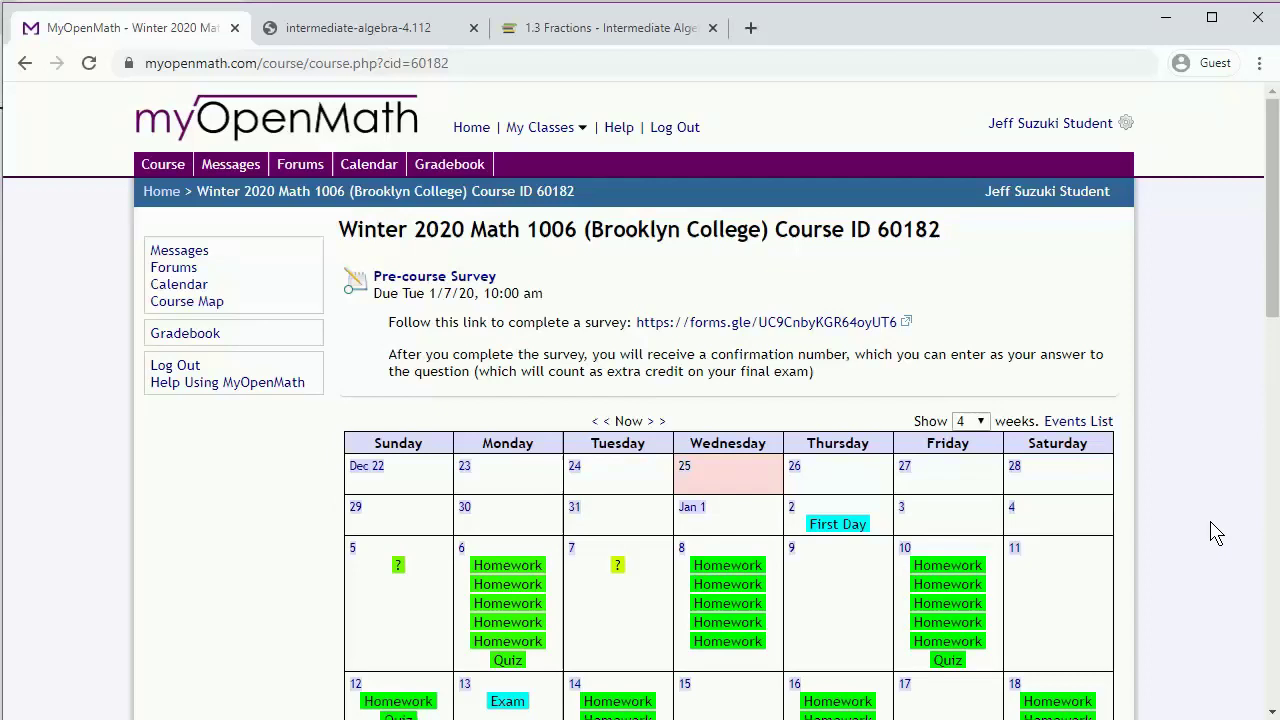
List the homework and quiz items due on January 6 in the course calendar.
{"action": "left_click", "coordinate": [538, 548]}
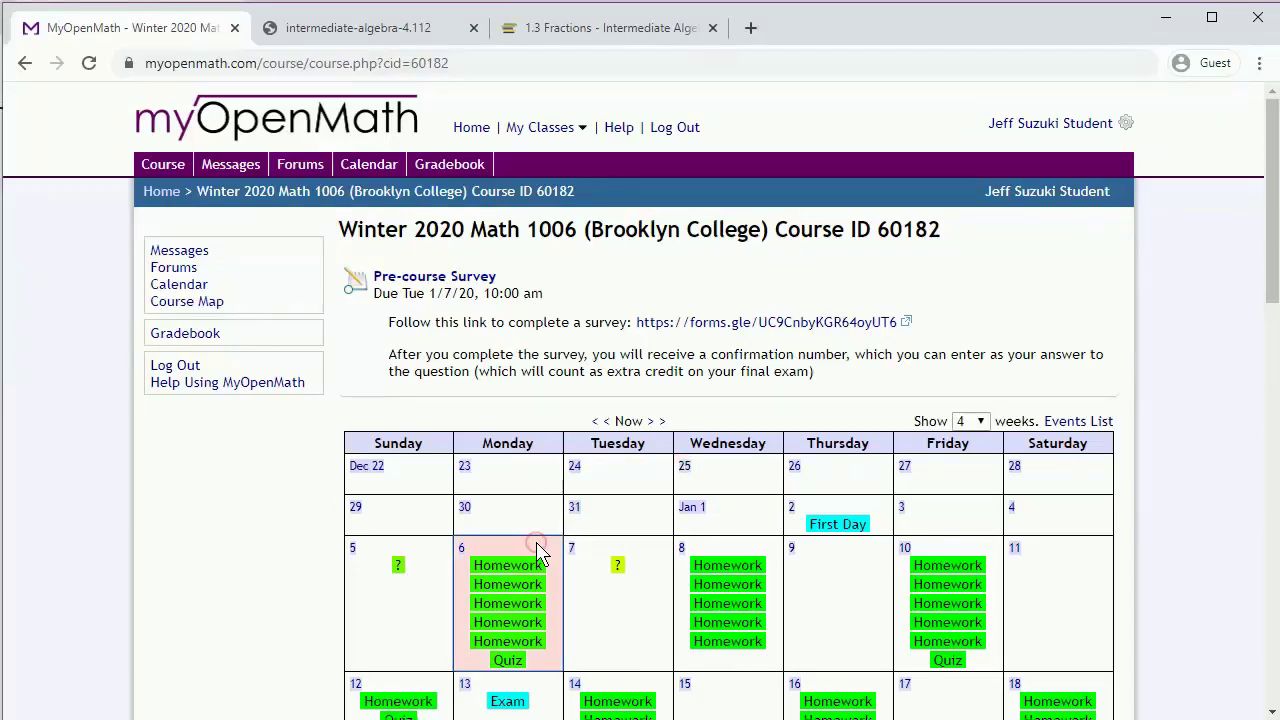
{"action": "left_click_drag", "start_coordinate": [1265, 205], "coordinate": [1270, 325]}
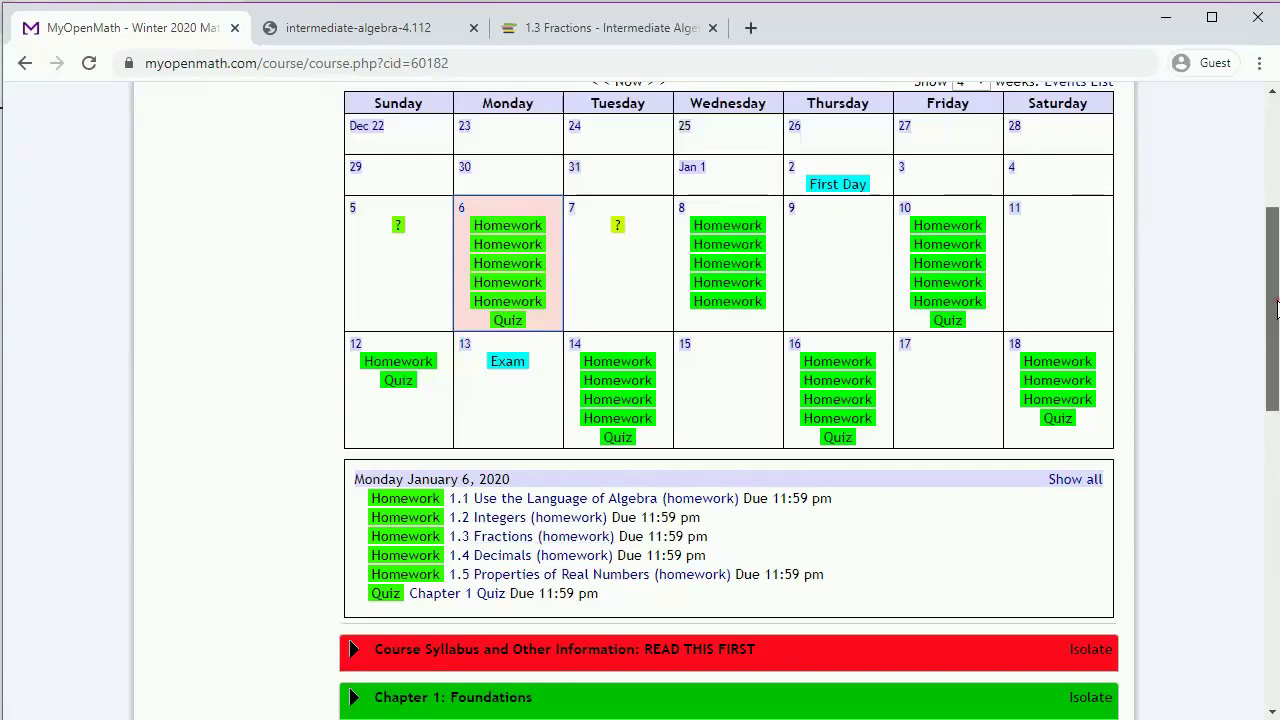
Open the 1.3 Fractions homework from Chapter 1: Foundations and continue the assessment.
{"action": "left_click_drag", "start_coordinate": [1276, 310], "coordinate": [1223, 434]}
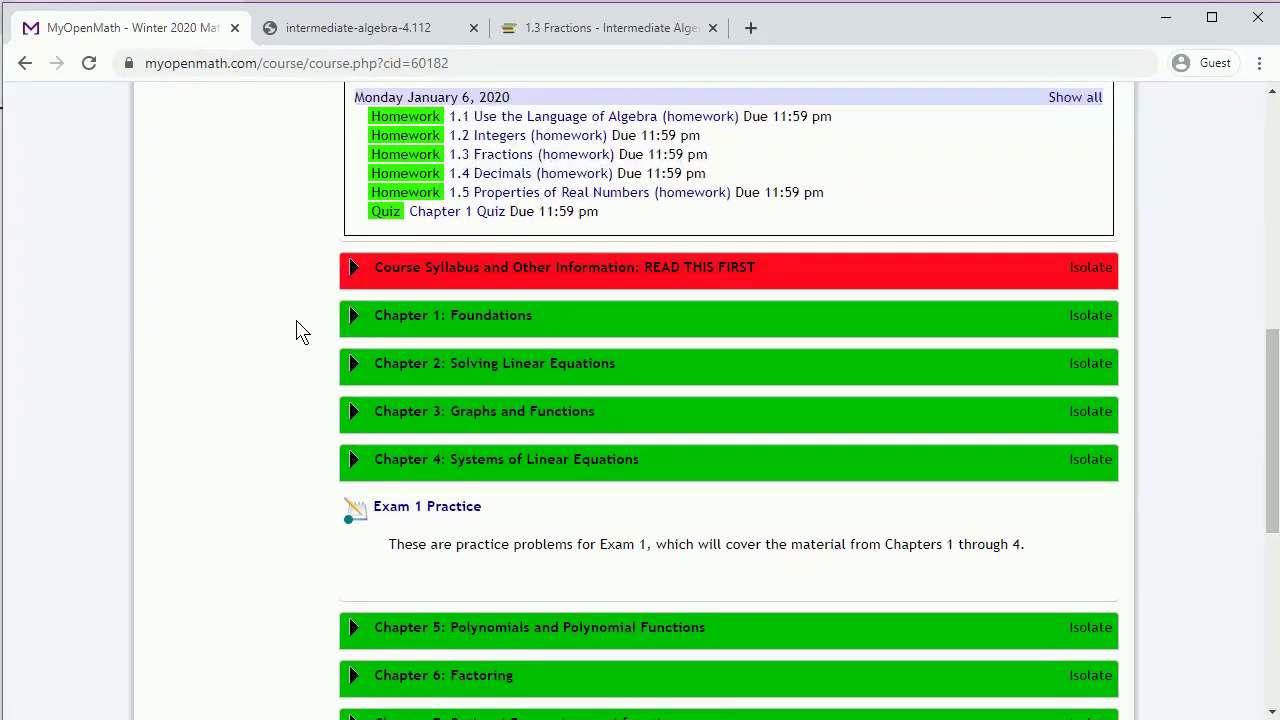
{"action": "left_click", "coordinate": [353, 322]}
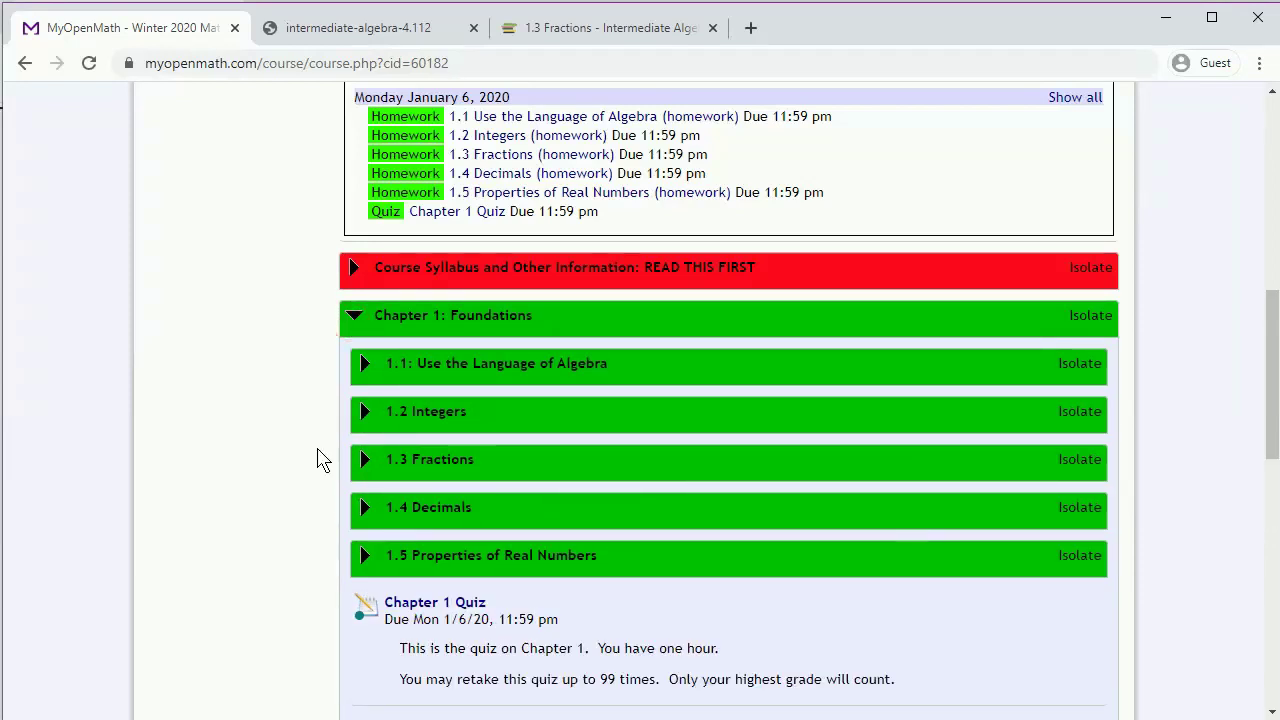
{"action": "left_click", "coordinate": [365, 464]}
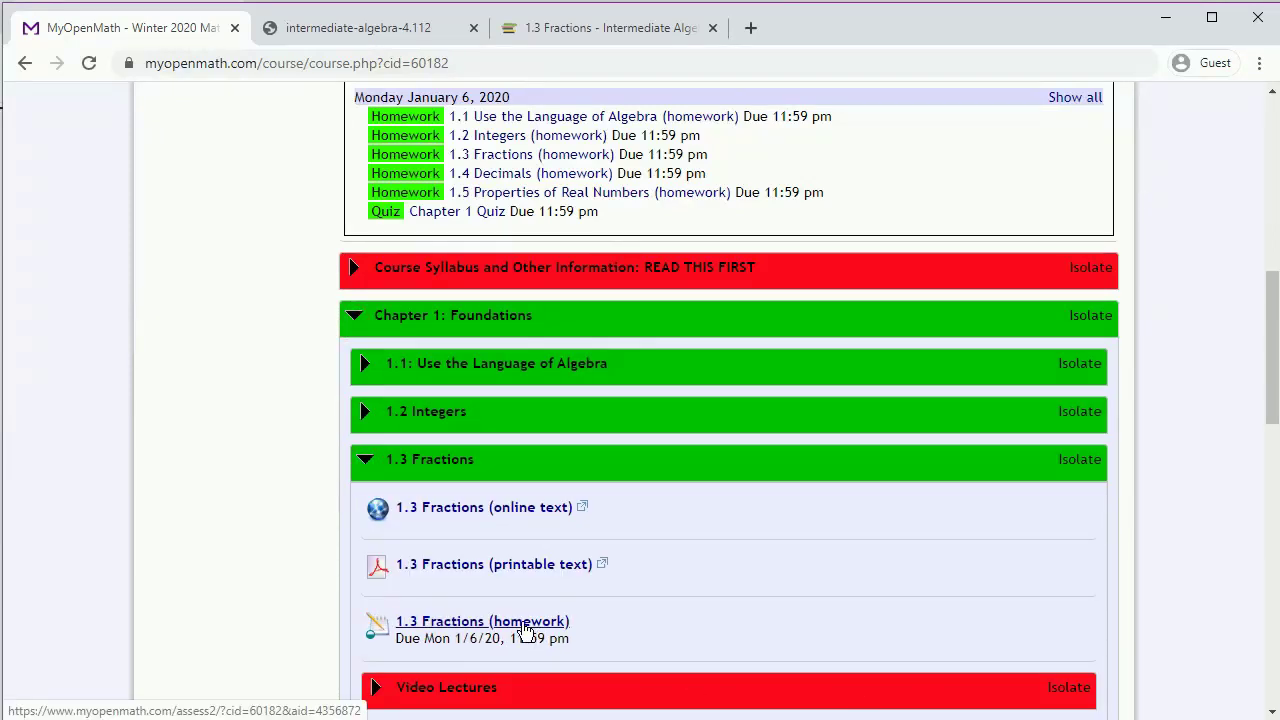
{"action": "left_click", "coordinate": [525, 623]}
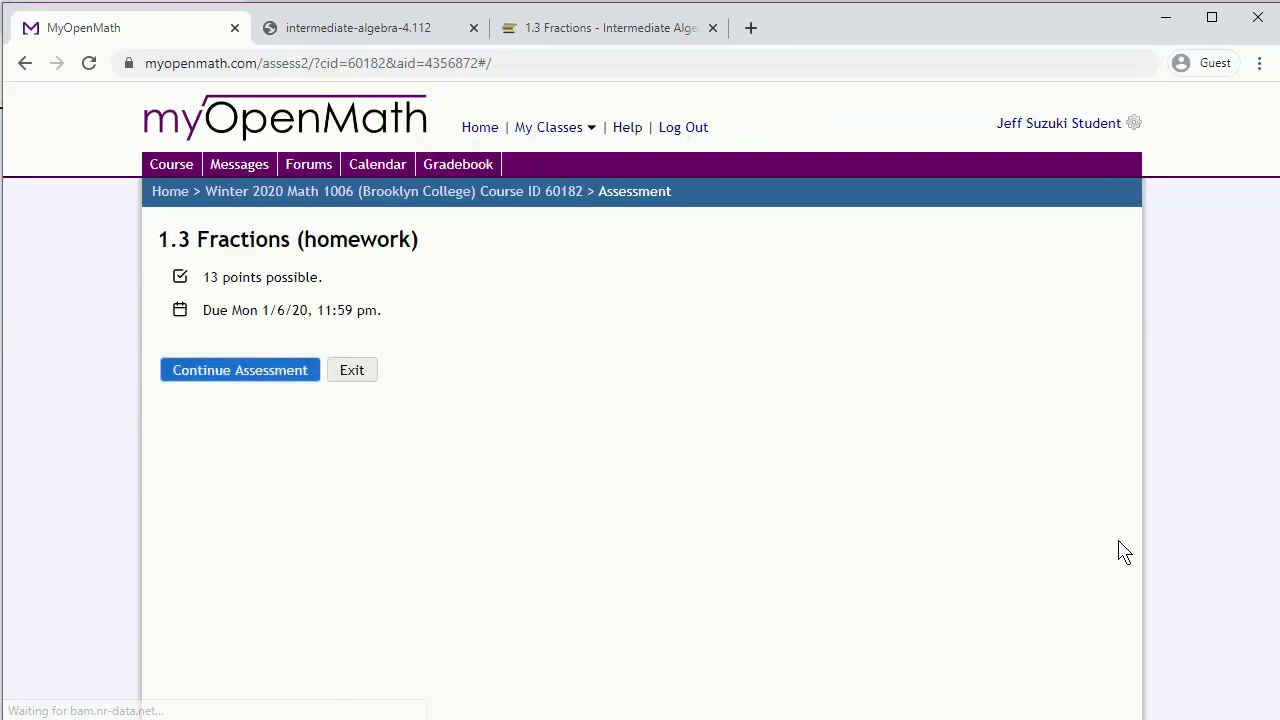
{"action": "left_click", "coordinate": [268, 366]}
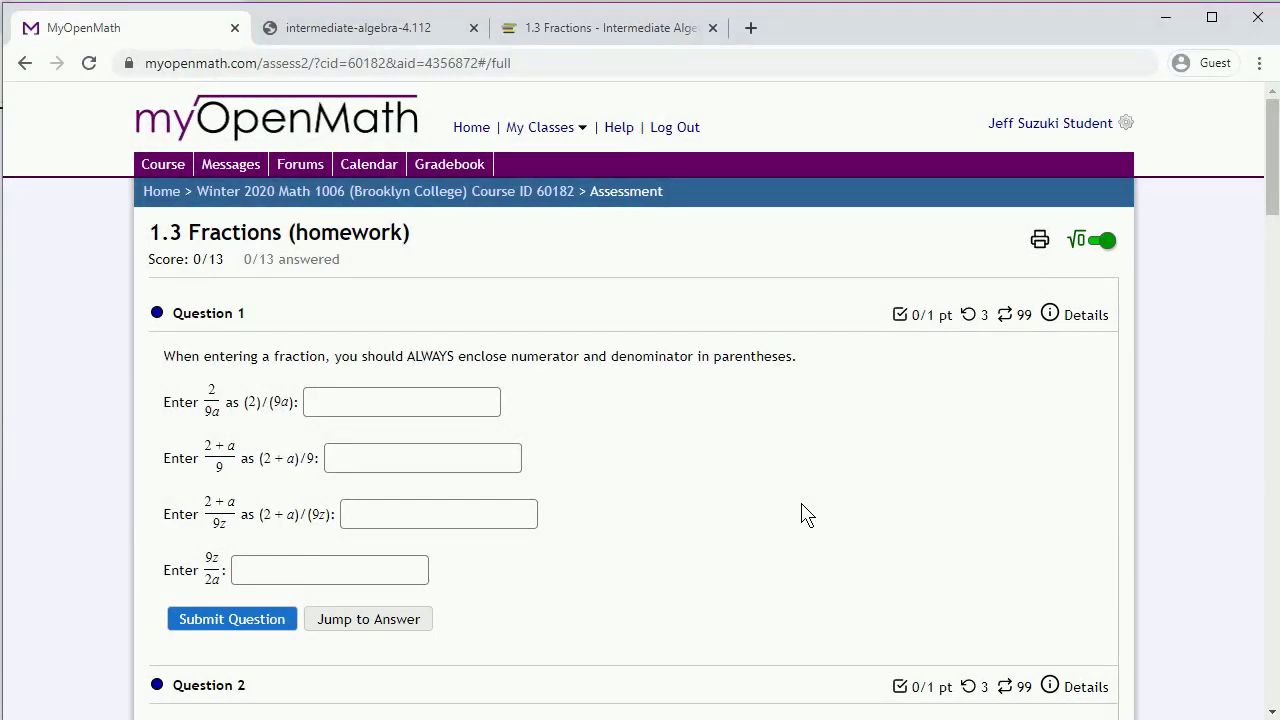
View the written example and the help video for Question 5, closing each one after viewing.
{"action": "scroll", "coordinate": [806, 514], "scroll_direction": "down", "scroll_amount": 6}
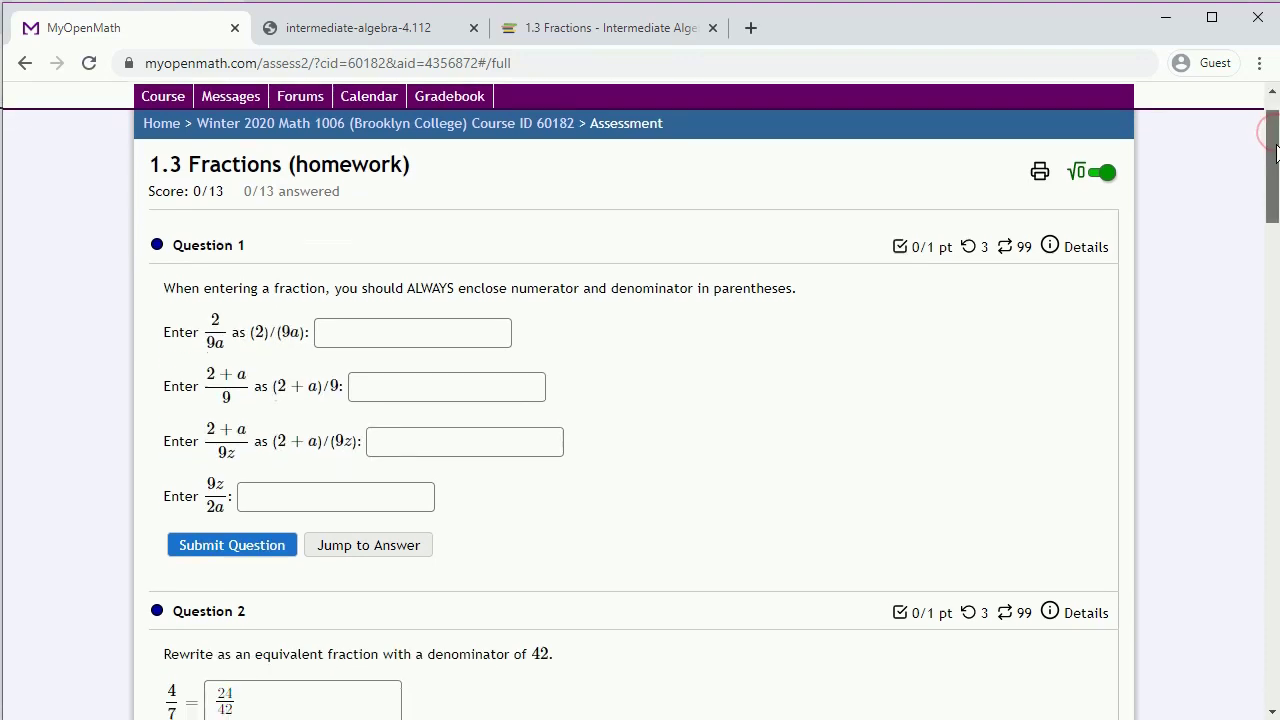
{"action": "left_click_drag", "start_coordinate": [1275, 245], "coordinate": [1275, 352]}
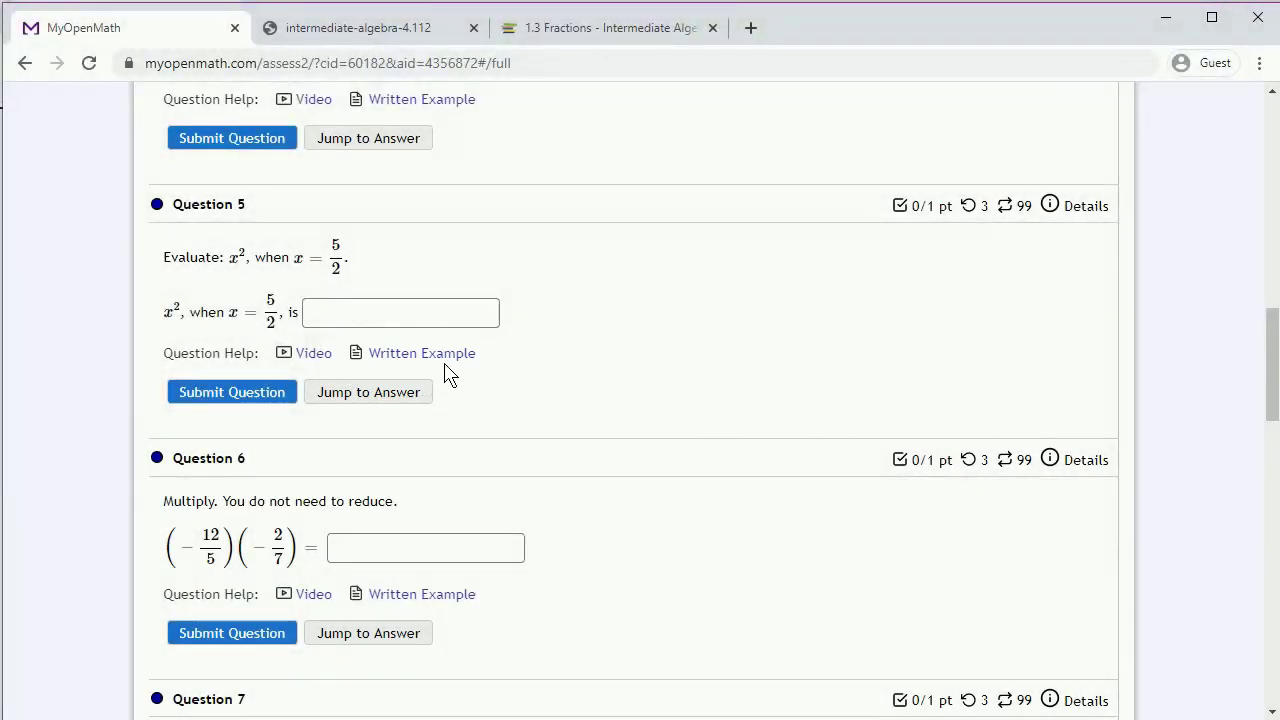
{"action": "left_click", "coordinate": [436, 357]}
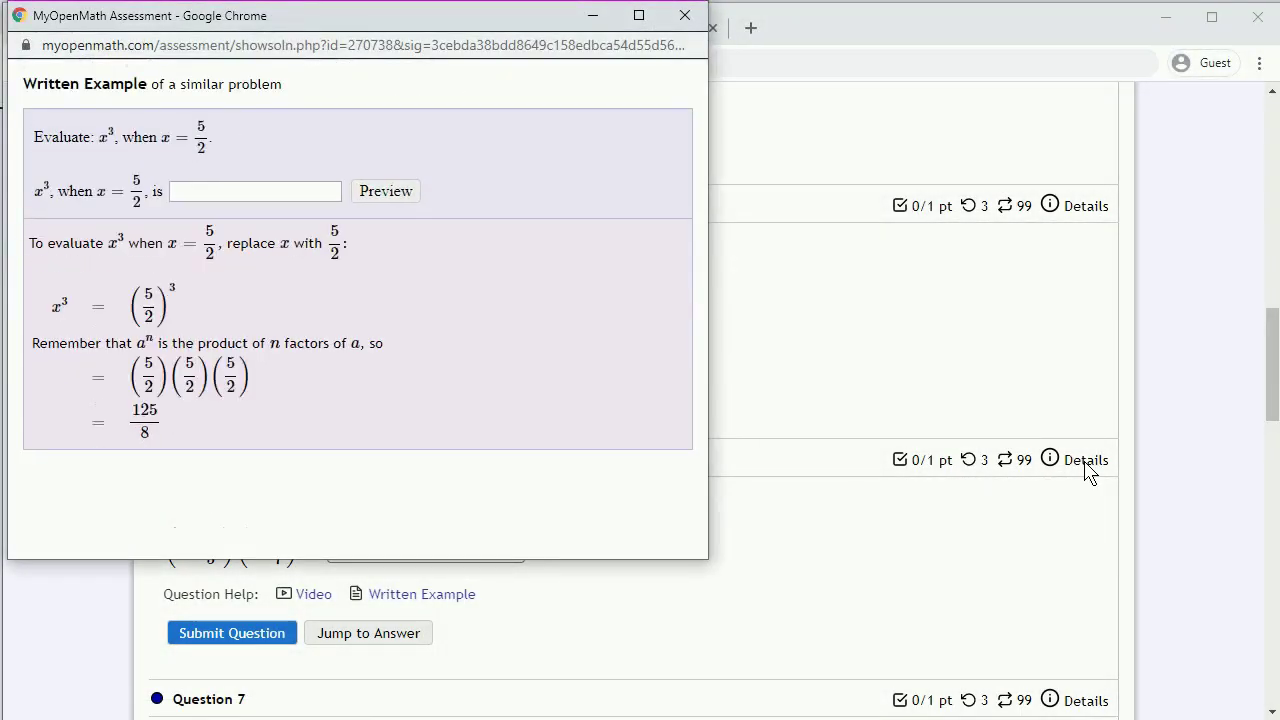
{"action": "left_click", "coordinate": [684, 16]}
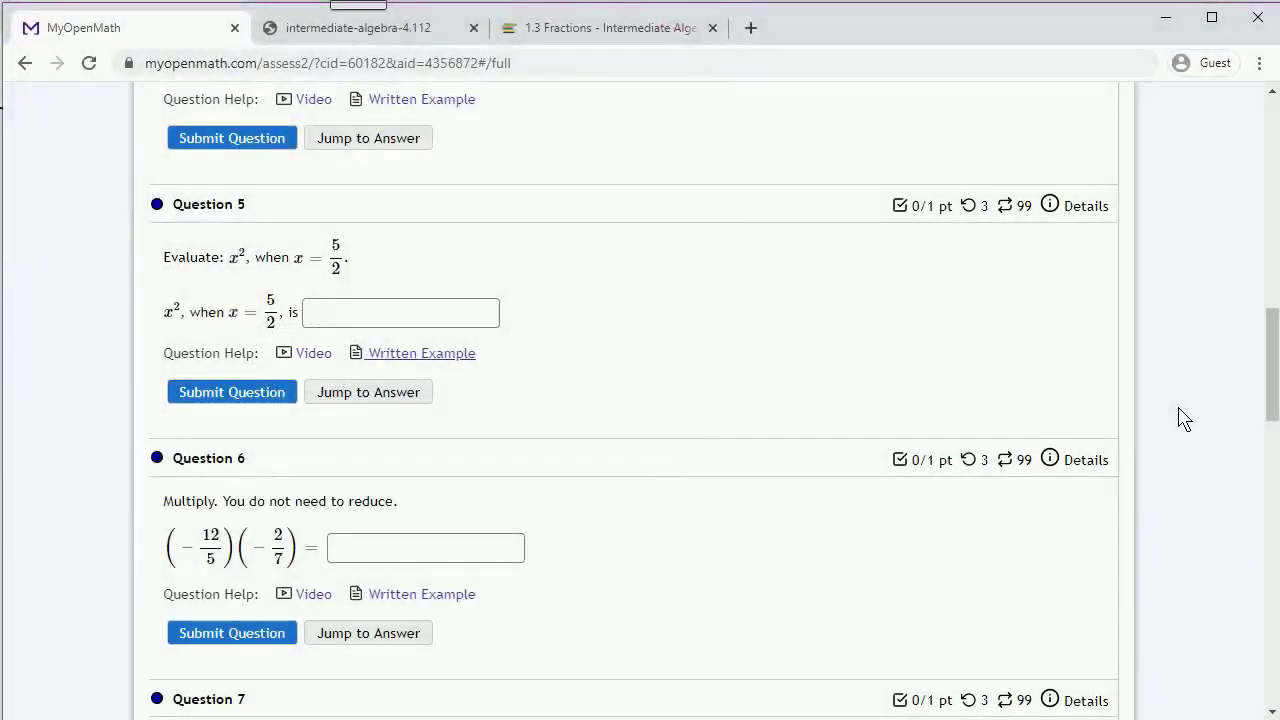
{"action": "left_click", "coordinate": [312, 358]}
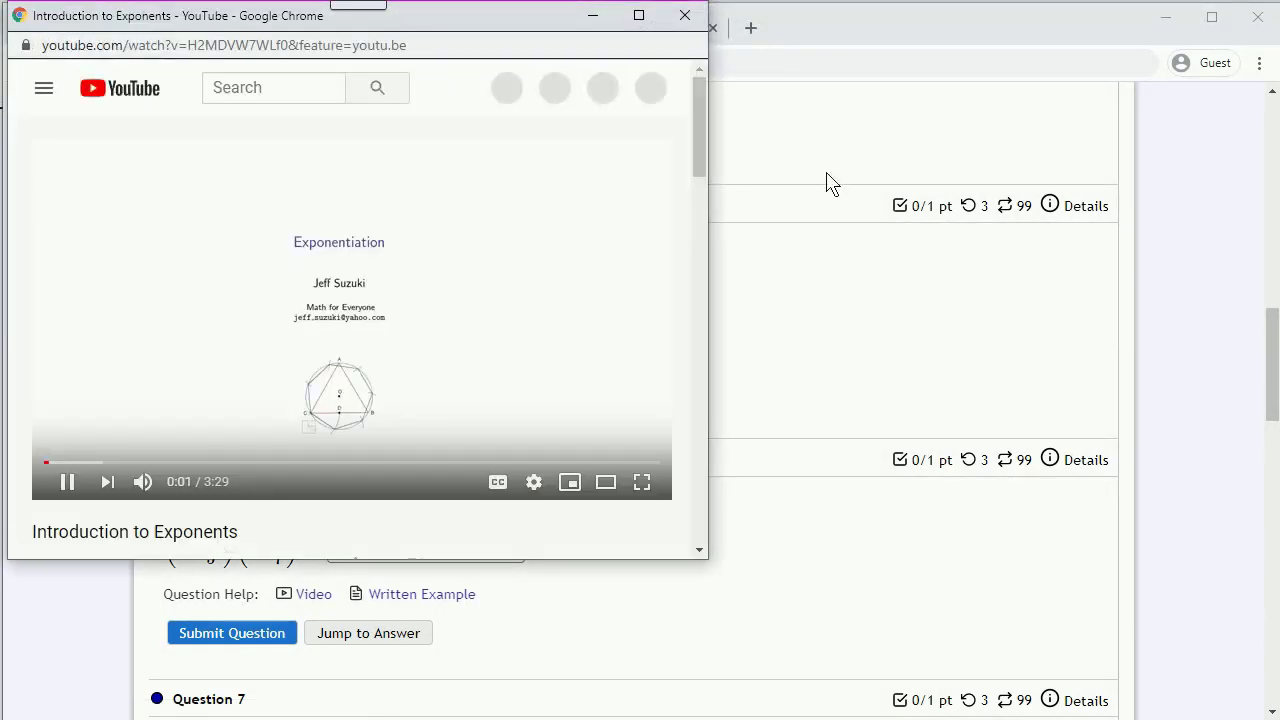
{"action": "left_click", "coordinate": [685, 15]}
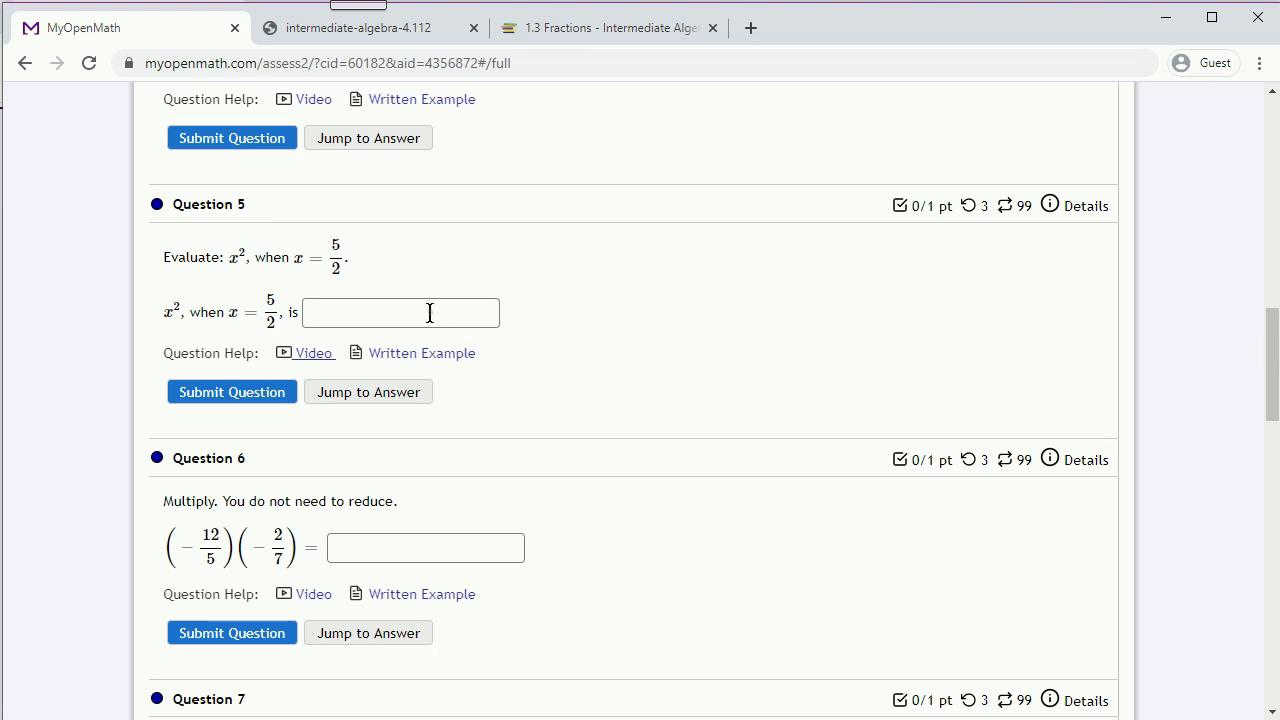
Answer Question 5 with the fraction 25/4 and submit it.
{"action": "left_click", "coordinate": [430, 314]}
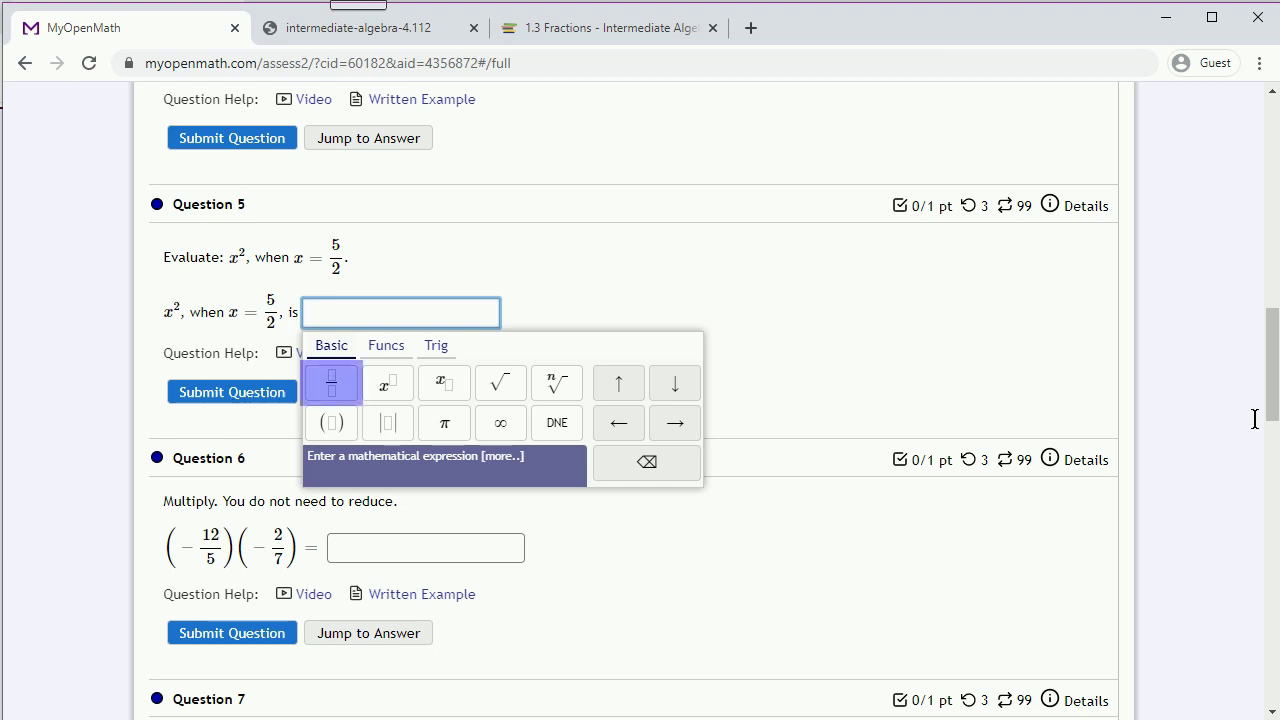
{"action": "left_click", "coordinate": [337, 401]}
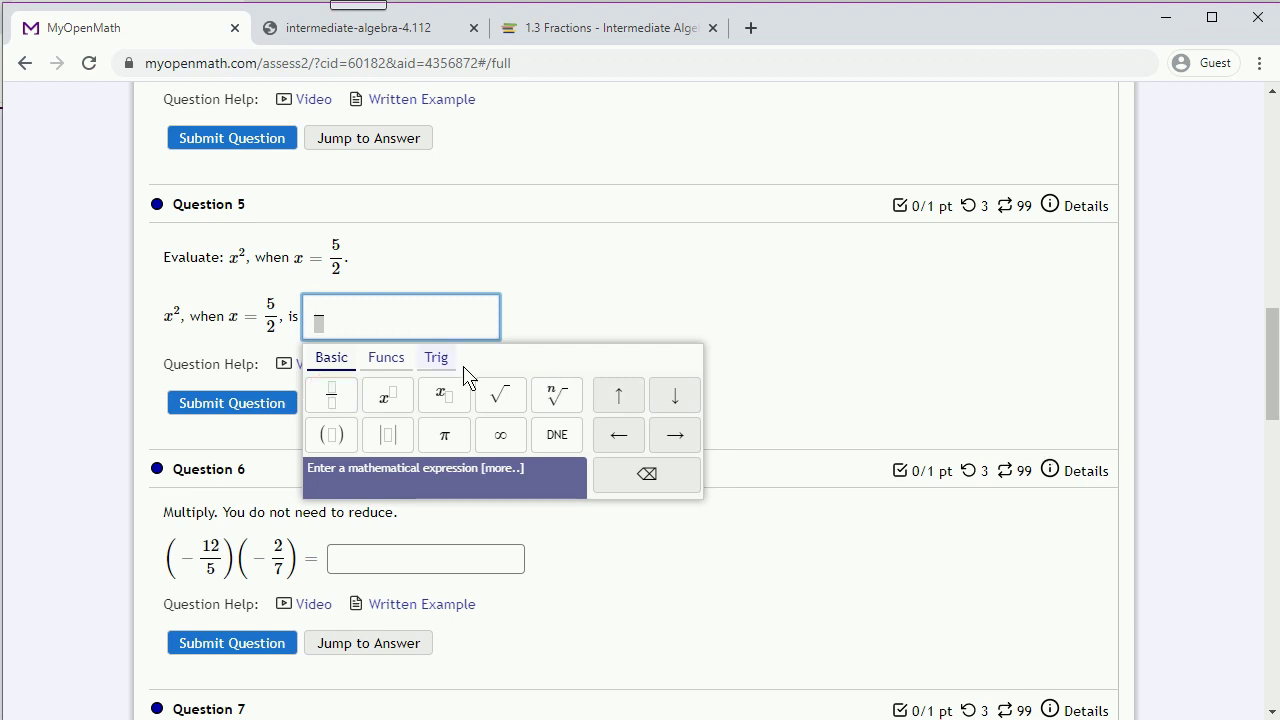
{"action": "type", "text": "25/"}
{"action": "left_click", "coordinate": [326, 328]}
{"action": "type", "text": "4"}
{"action": "left_click", "coordinate": [1230, 362]}
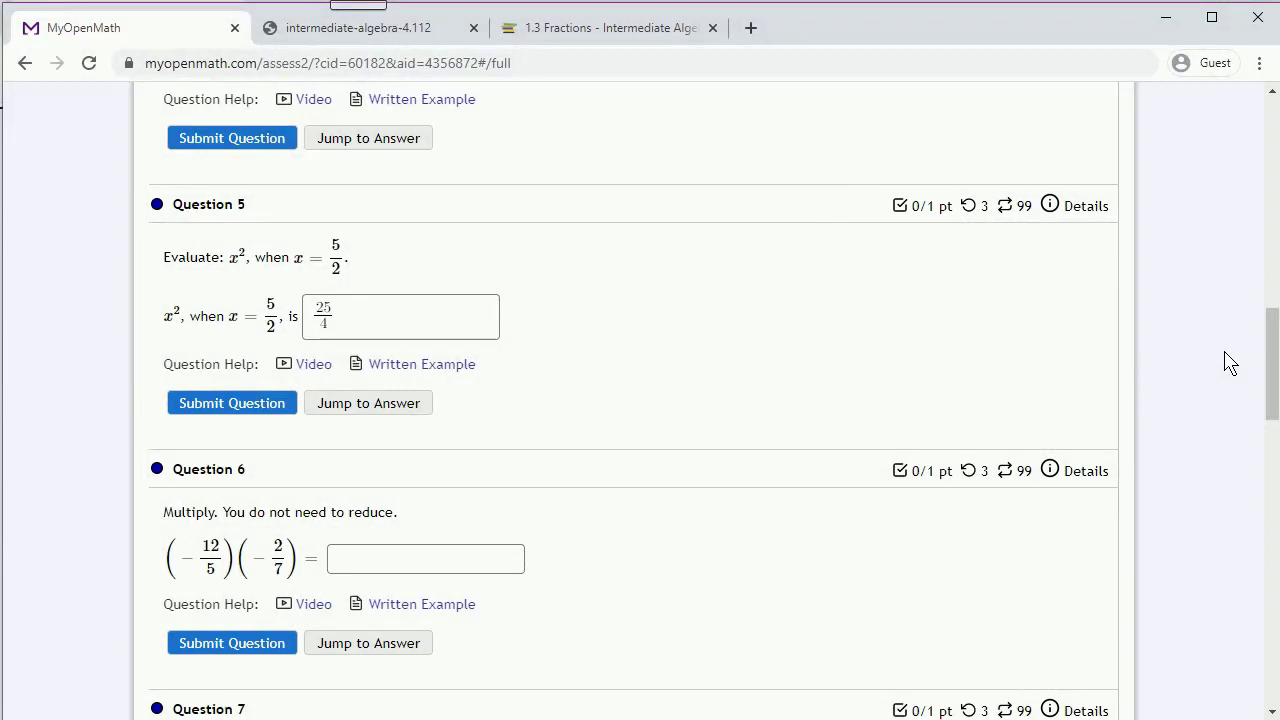
{"action": "left_click", "coordinate": [212, 404]}
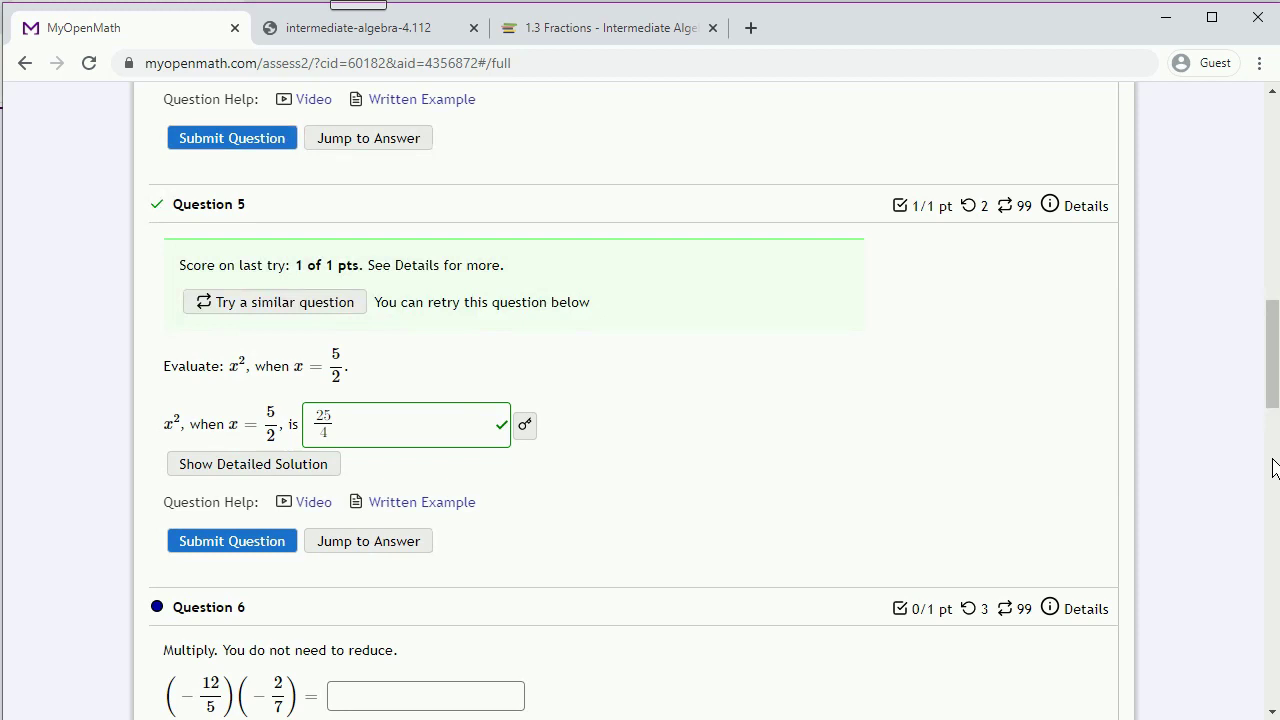
Answer the division in Question 8 with the fraction 9b/88 and submit it.
{"action": "scroll", "coordinate": [1186, 460], "scroll_direction": "down", "scroll_amount": 6}
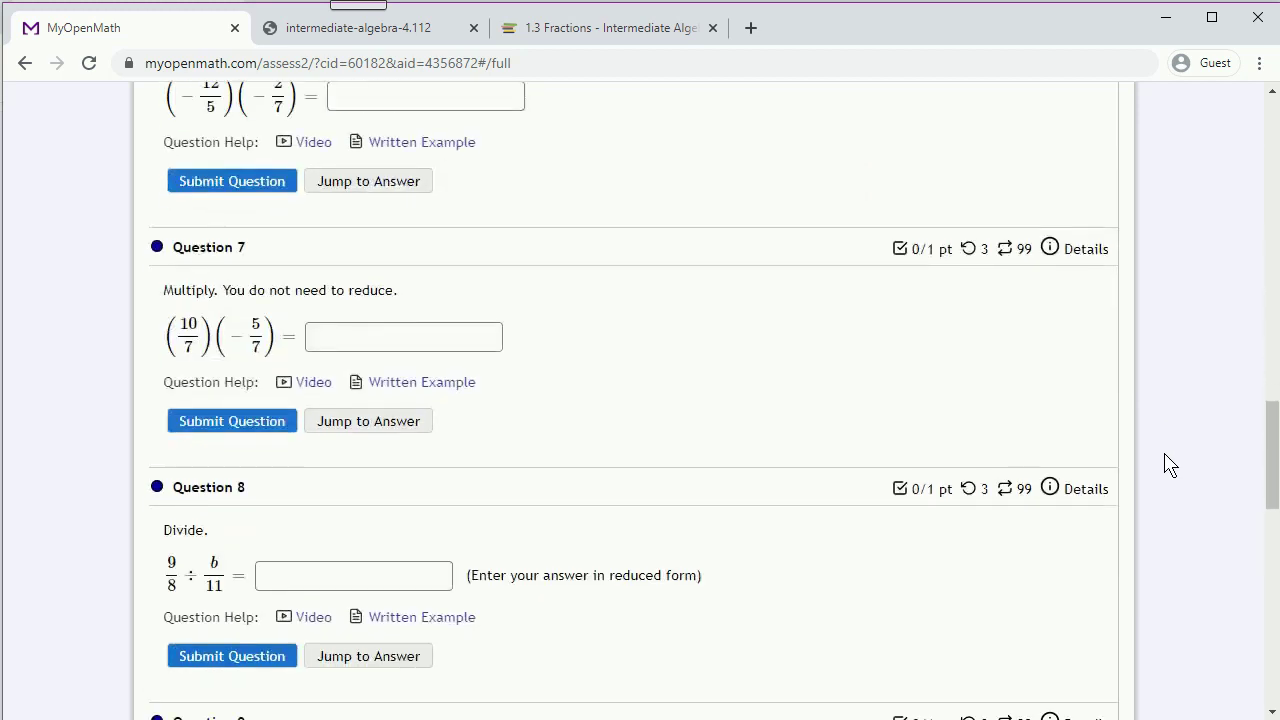
{"action": "left_click", "coordinate": [327, 580]}
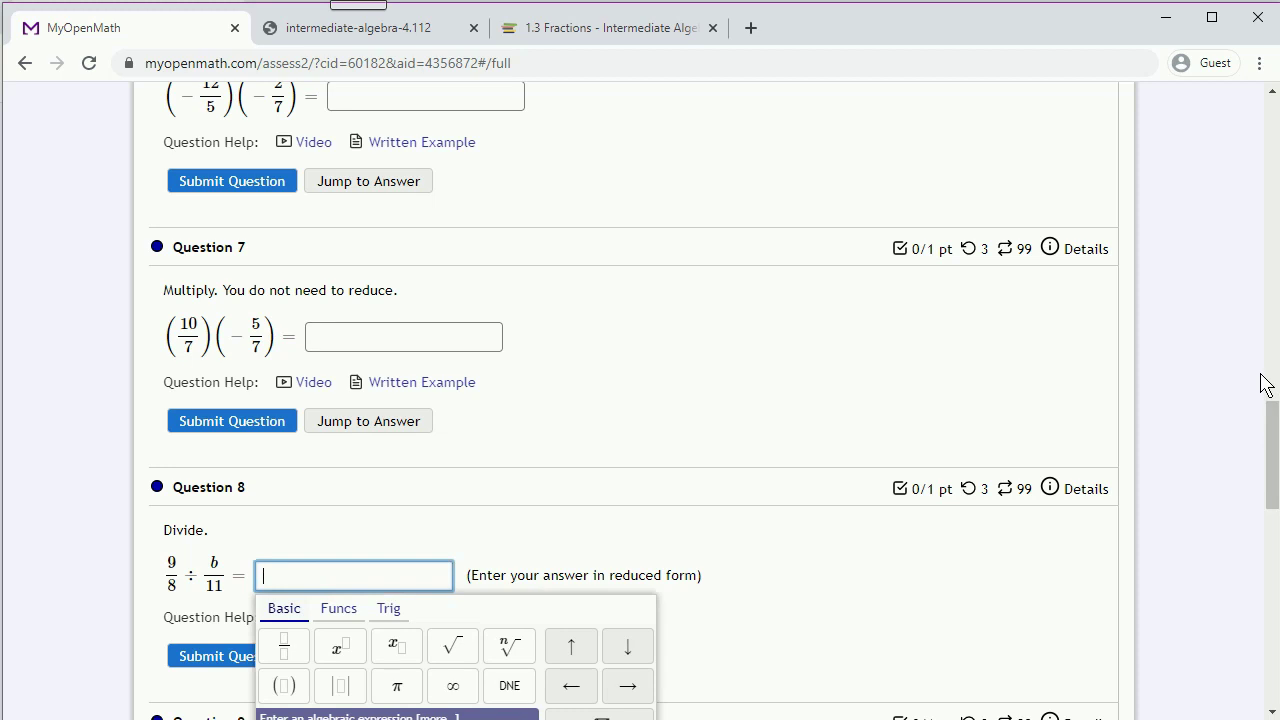
{"action": "left_click_drag", "start_coordinate": [1272, 440], "coordinate": [1270, 468]}
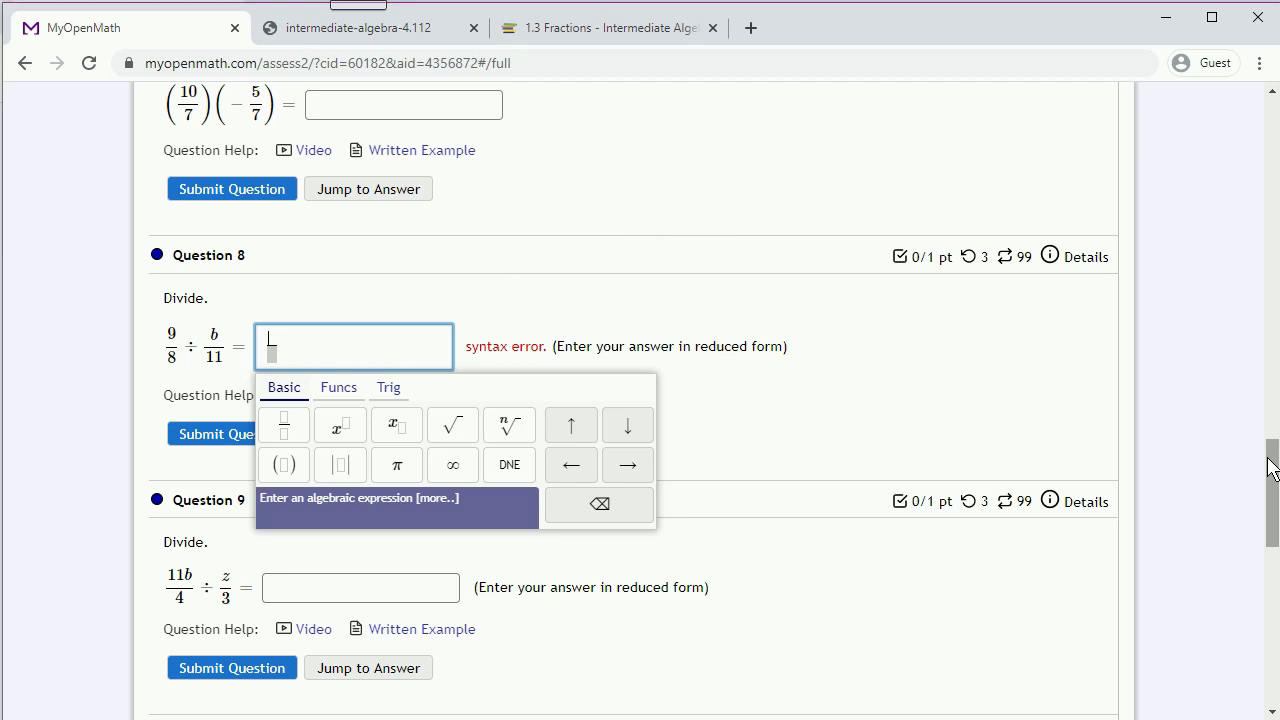
{"action": "type", "text": "9b"}
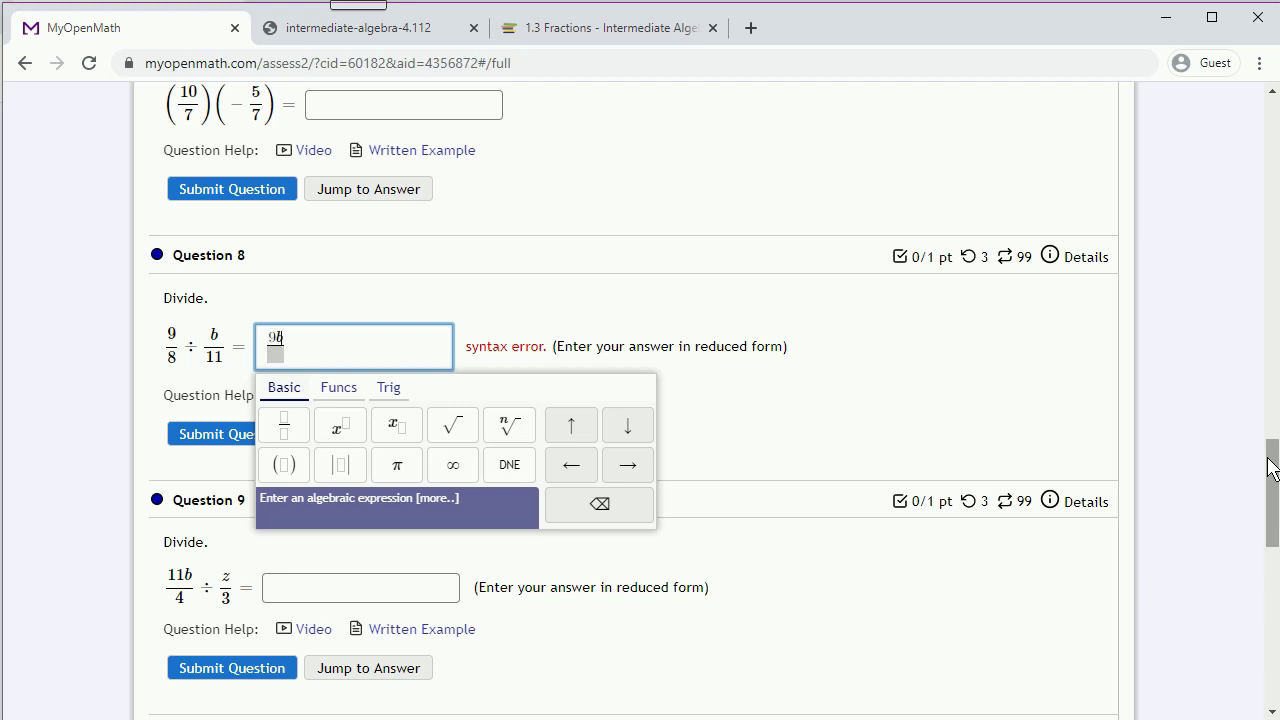
{"action": "left_click", "coordinate": [279, 355]}
{"action": "type", "text": "88"}
{"action": "left_click", "coordinate": [982, 409]}
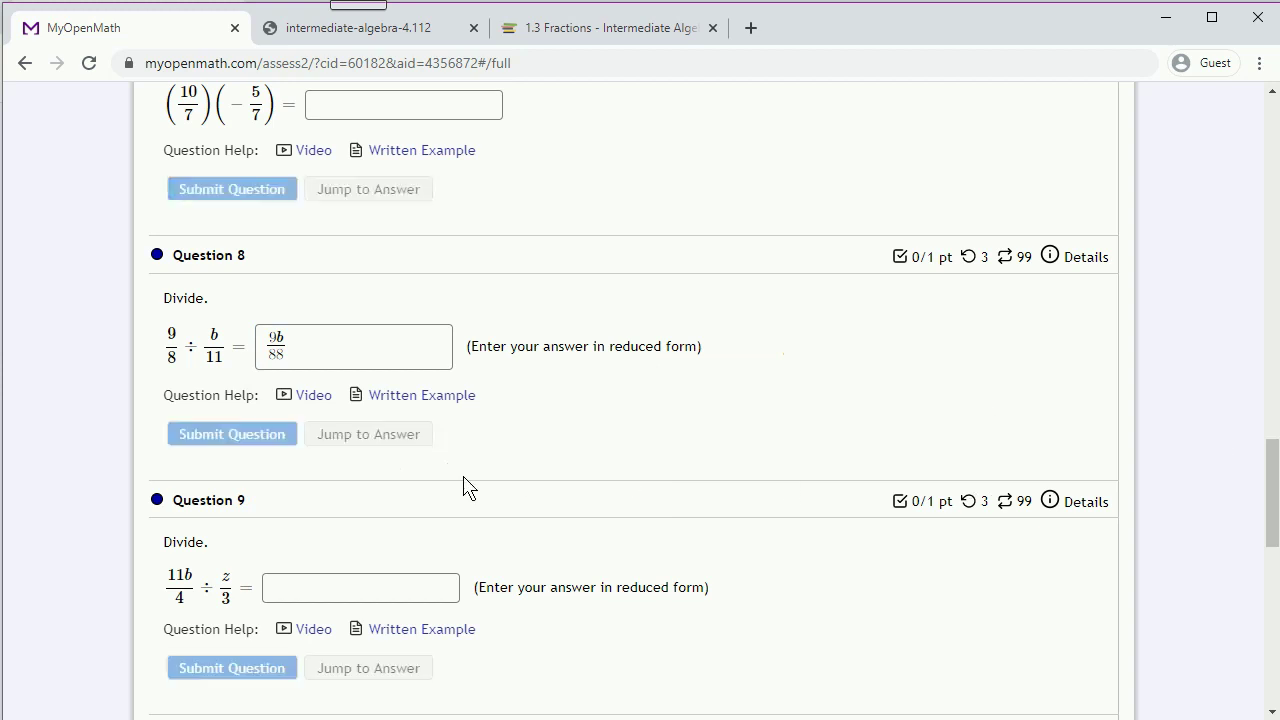
{"action": "left_click", "coordinate": [236, 438]}
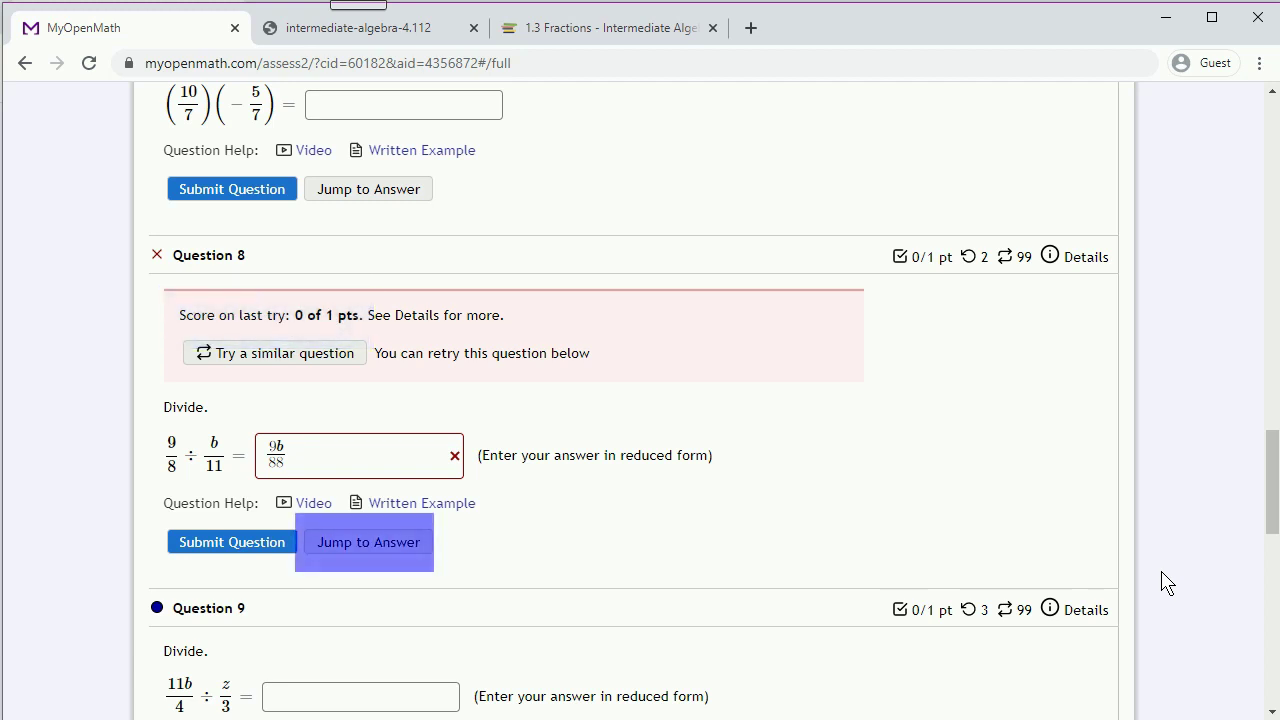
Back out of jumping to Question 8's answer and resubmit the question with the fraction 99/88.
{"action": "left_click", "coordinate": [370, 545]}
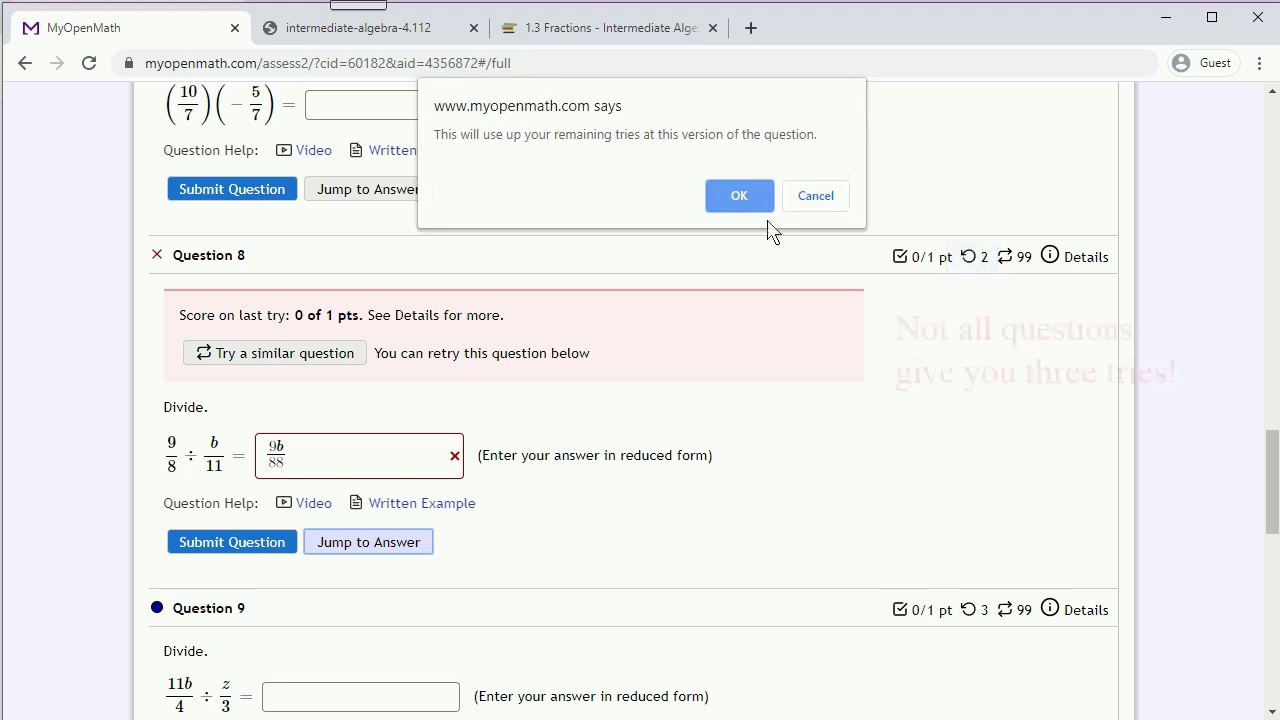
{"action": "left_click", "coordinate": [816, 198]}
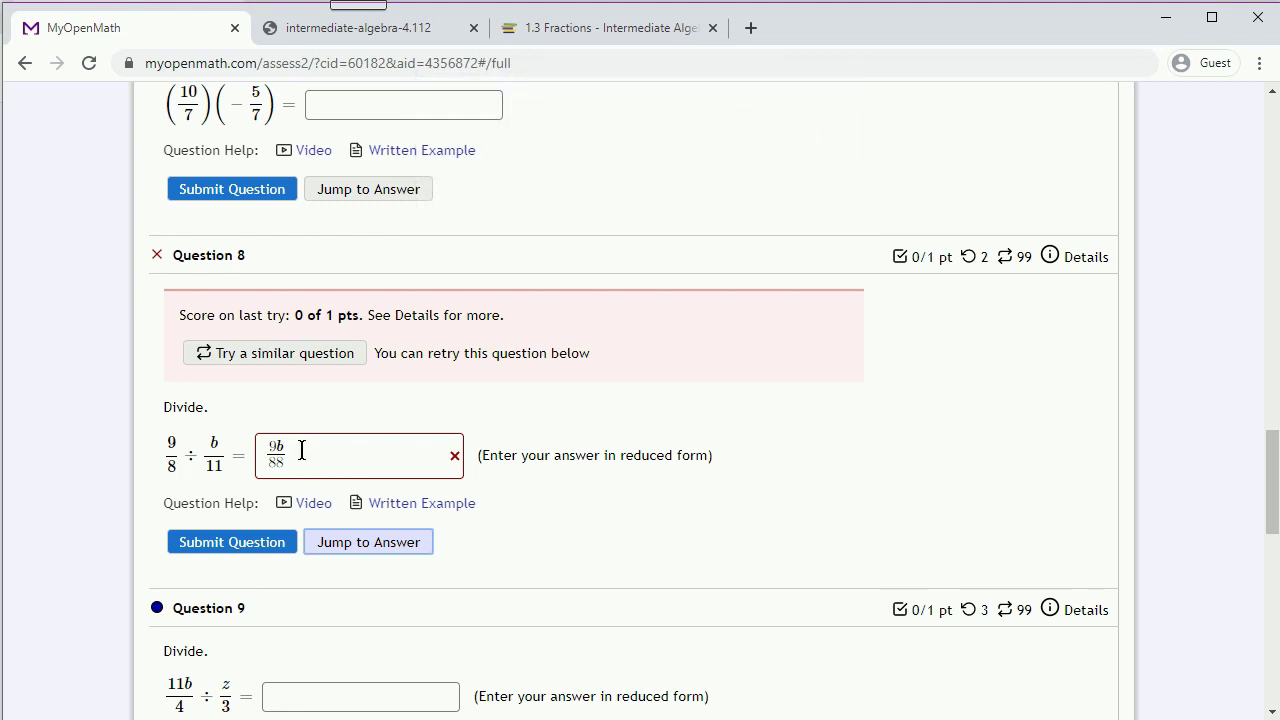
{"action": "left_click", "coordinate": [301, 450]}
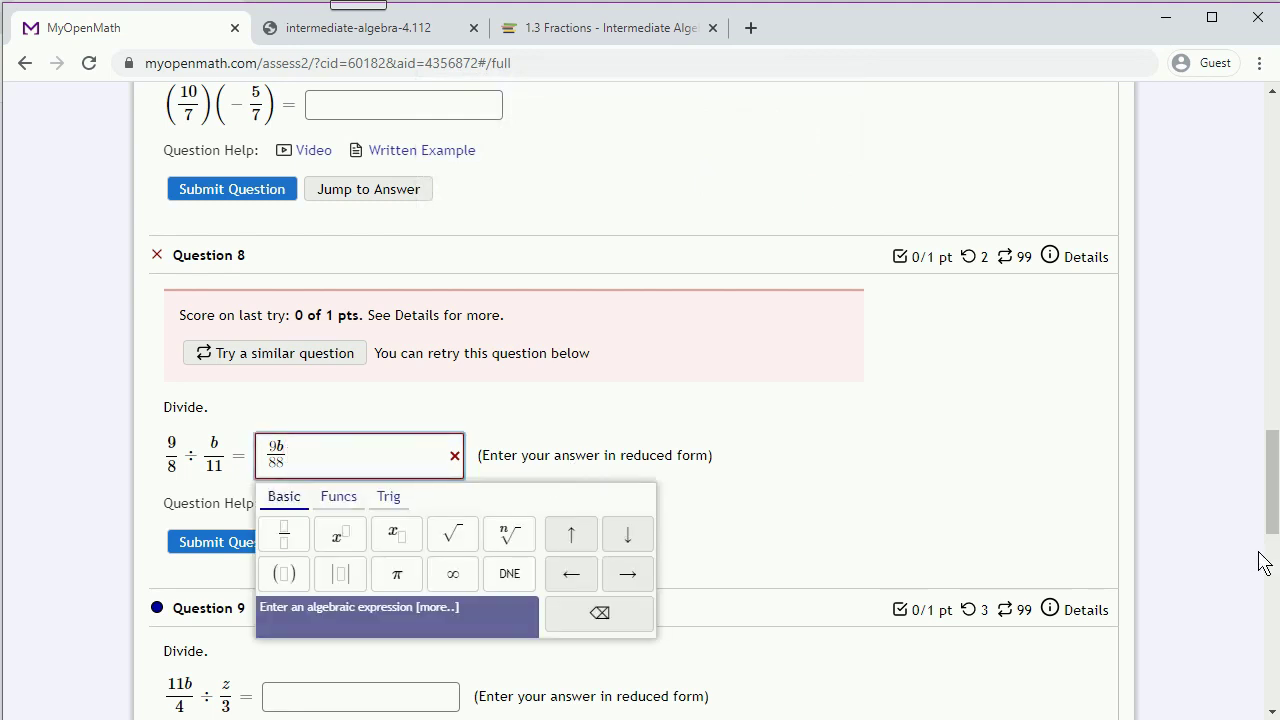
{"action": "left_click", "coordinate": [279, 444]}
{"action": "key", "text": "BackSpace"}
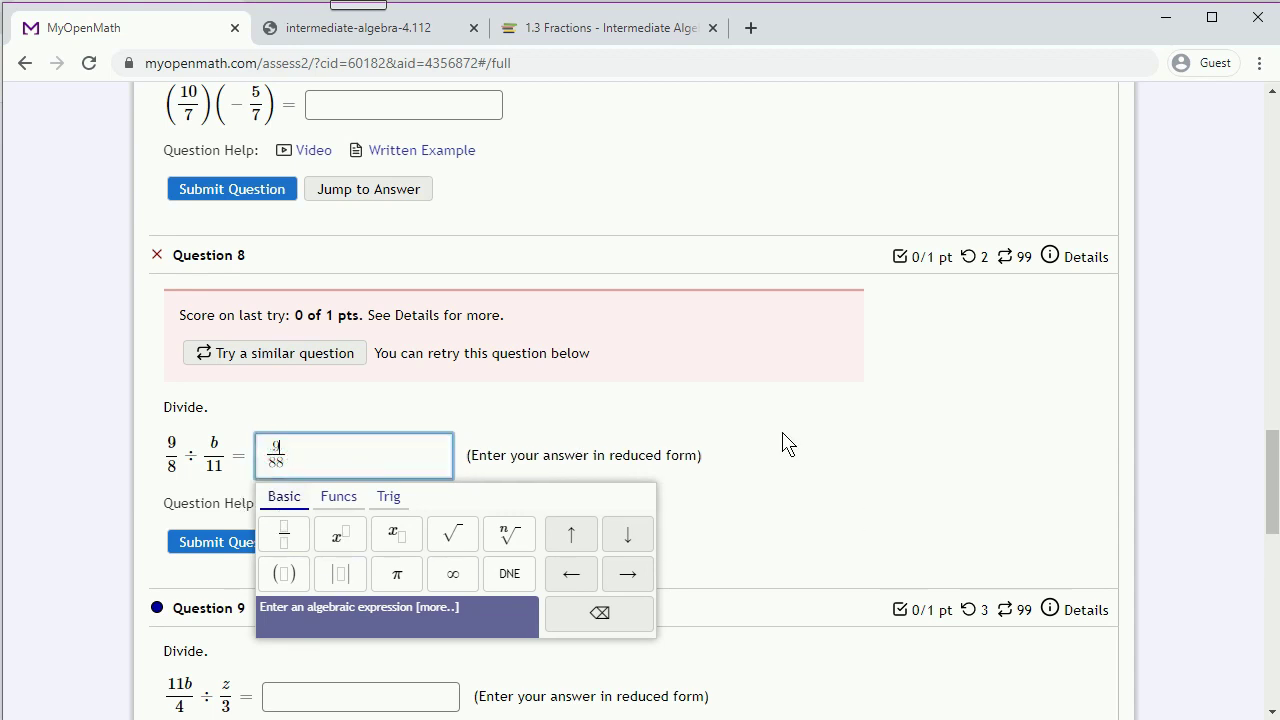
{"action": "type", "text": "9"}
{"action": "left_click", "coordinate": [785, 443]}
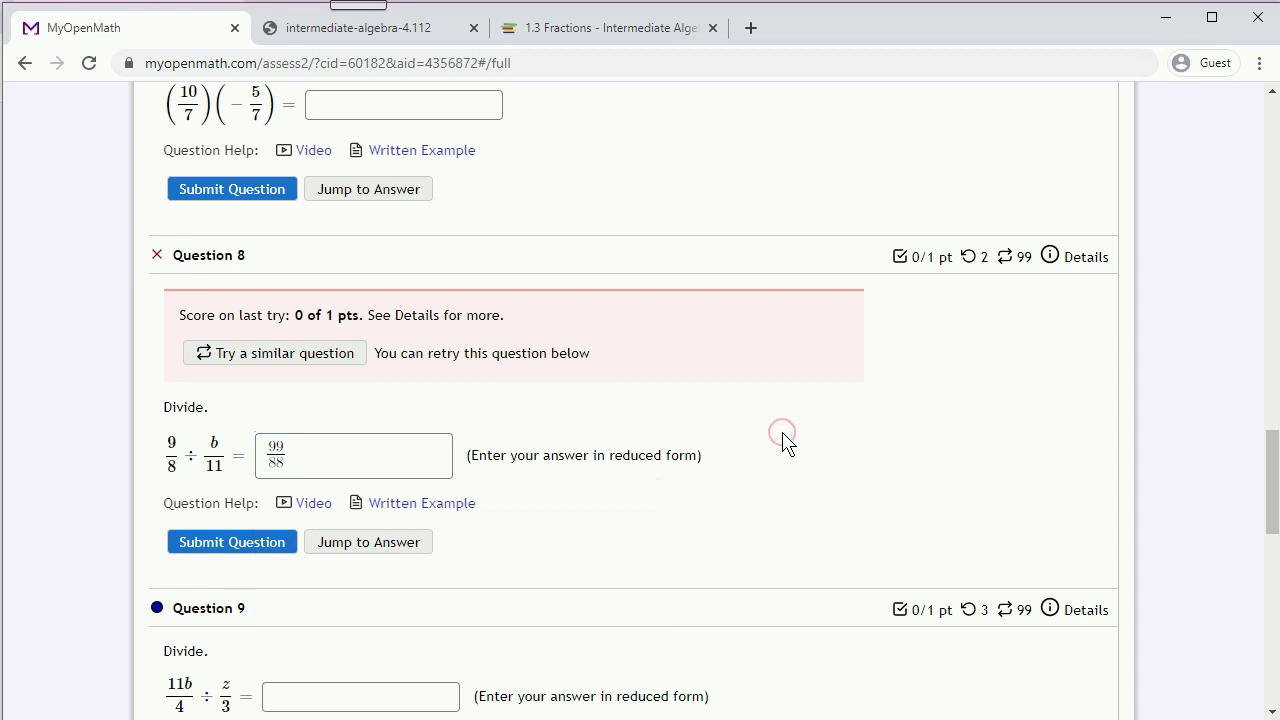
{"action": "left_click", "coordinate": [241, 553]}
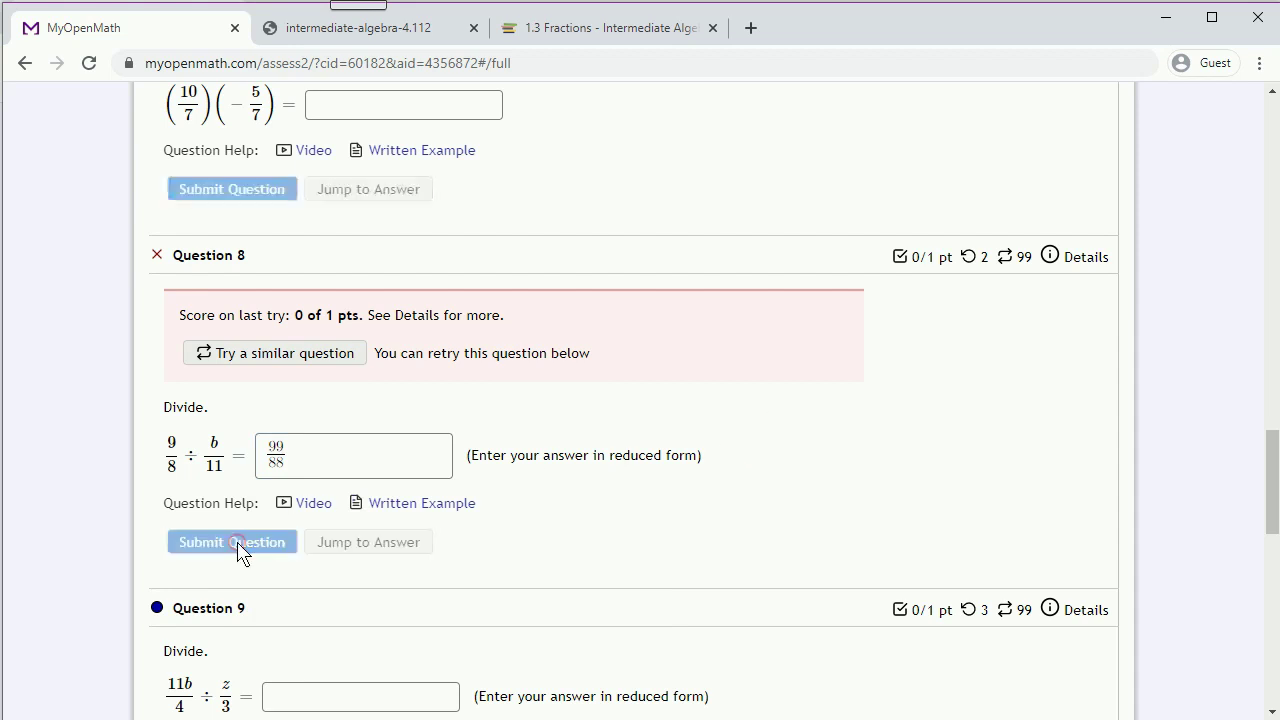
Change the denominator of the Question 8 answer to 8b and resubmit the question.
{"action": "left_click", "coordinate": [273, 446]}
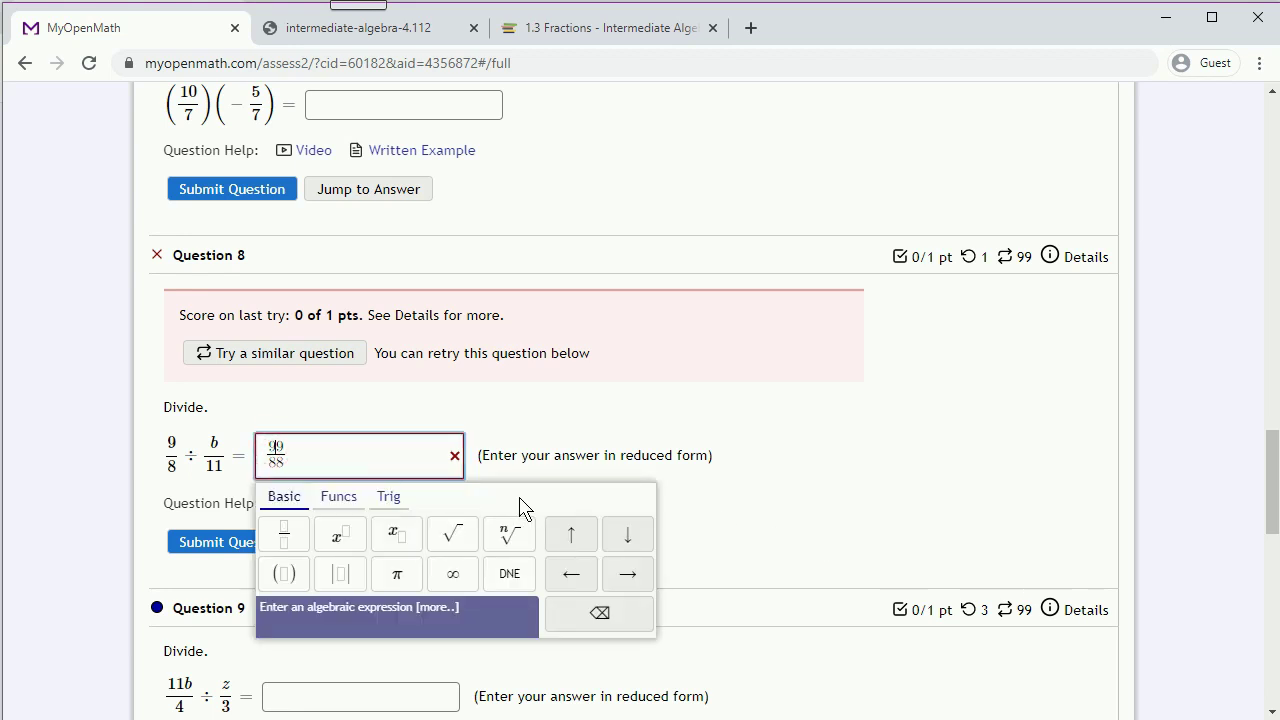
{"action": "left_click", "coordinate": [285, 466]}
{"action": "key", "text": "BackSpace"}
{"action": "type", "text": "b"}
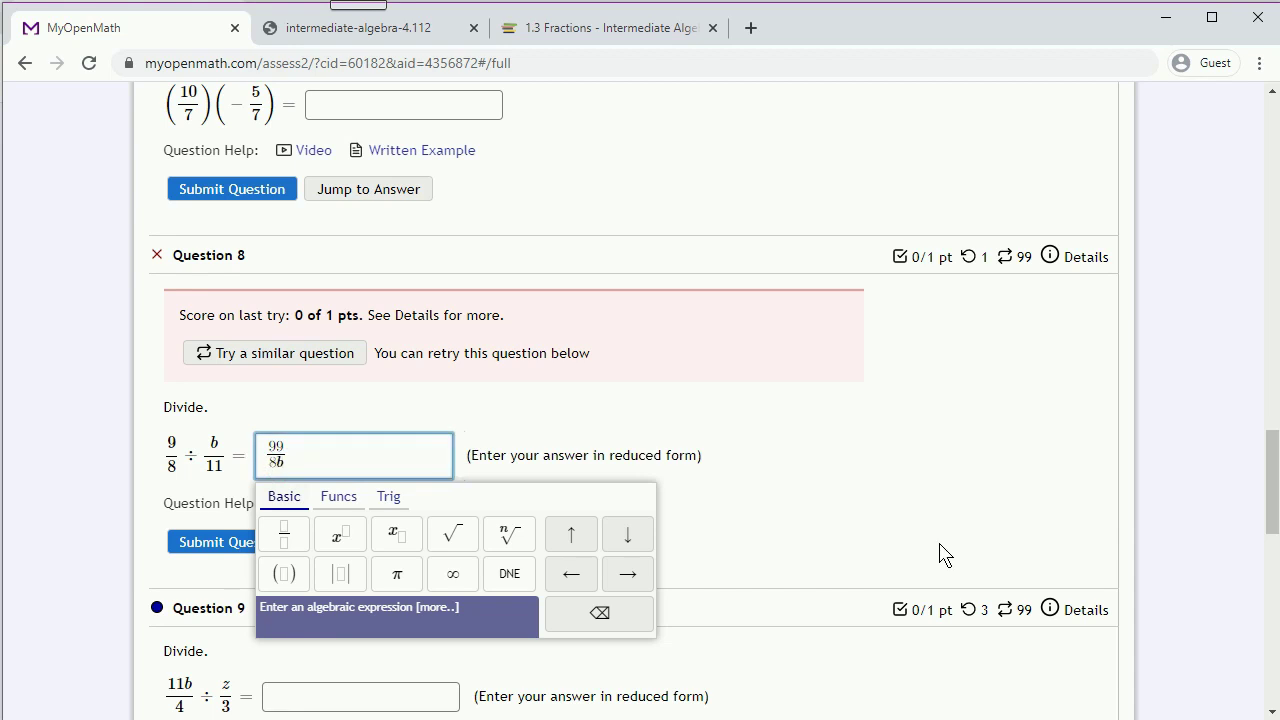
{"action": "left_click", "coordinate": [940, 546]}
{"action": "left_click", "coordinate": [238, 543]}
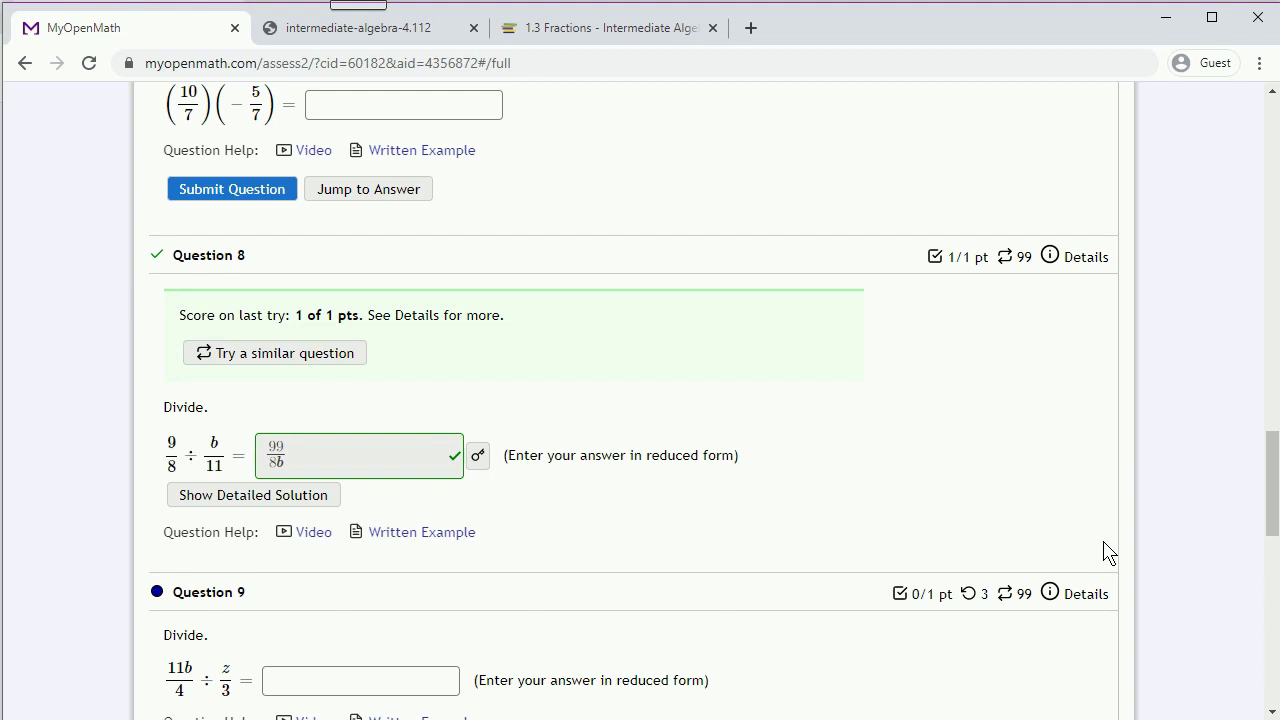
Jump to the answer of Question 10 and accept using up its remaining tries.
{"action": "scroll", "coordinate": [1130, 514], "scroll_direction": "down", "scroll_amount": 3}
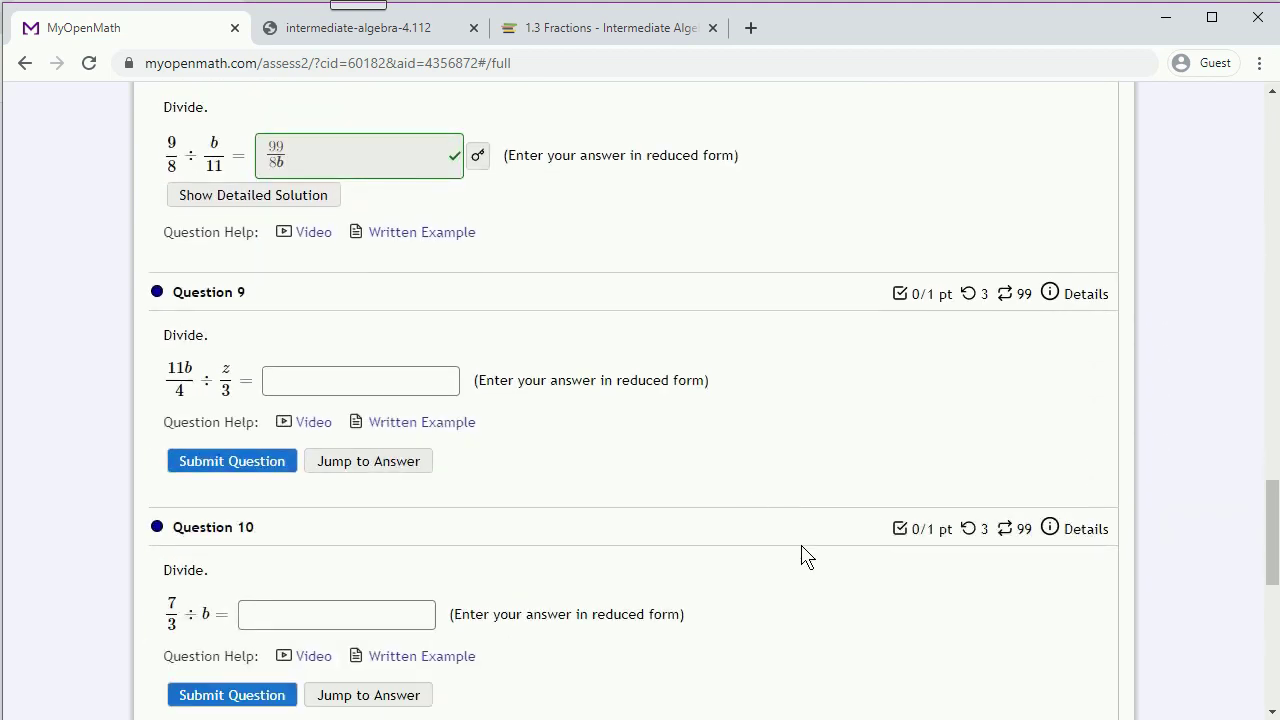
{"action": "left_click", "coordinate": [322, 617]}
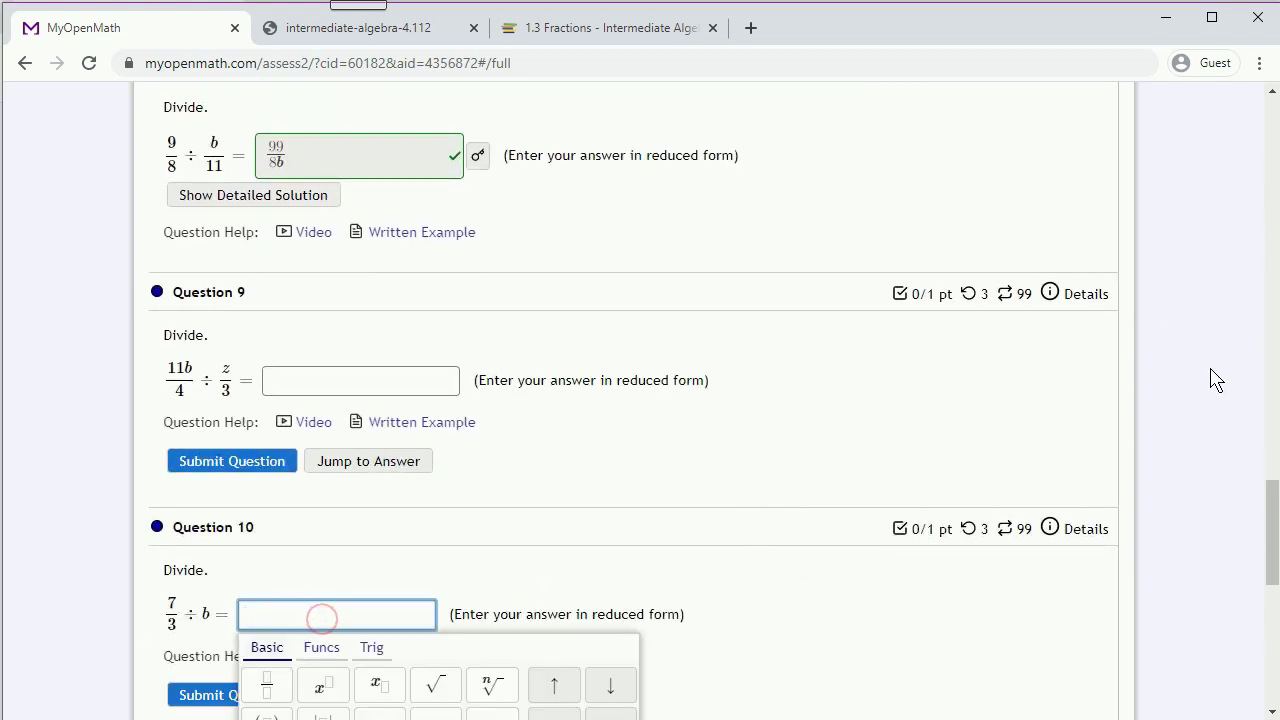
{"action": "left_click_drag", "start_coordinate": [1268, 527], "coordinate": [1275, 585]}
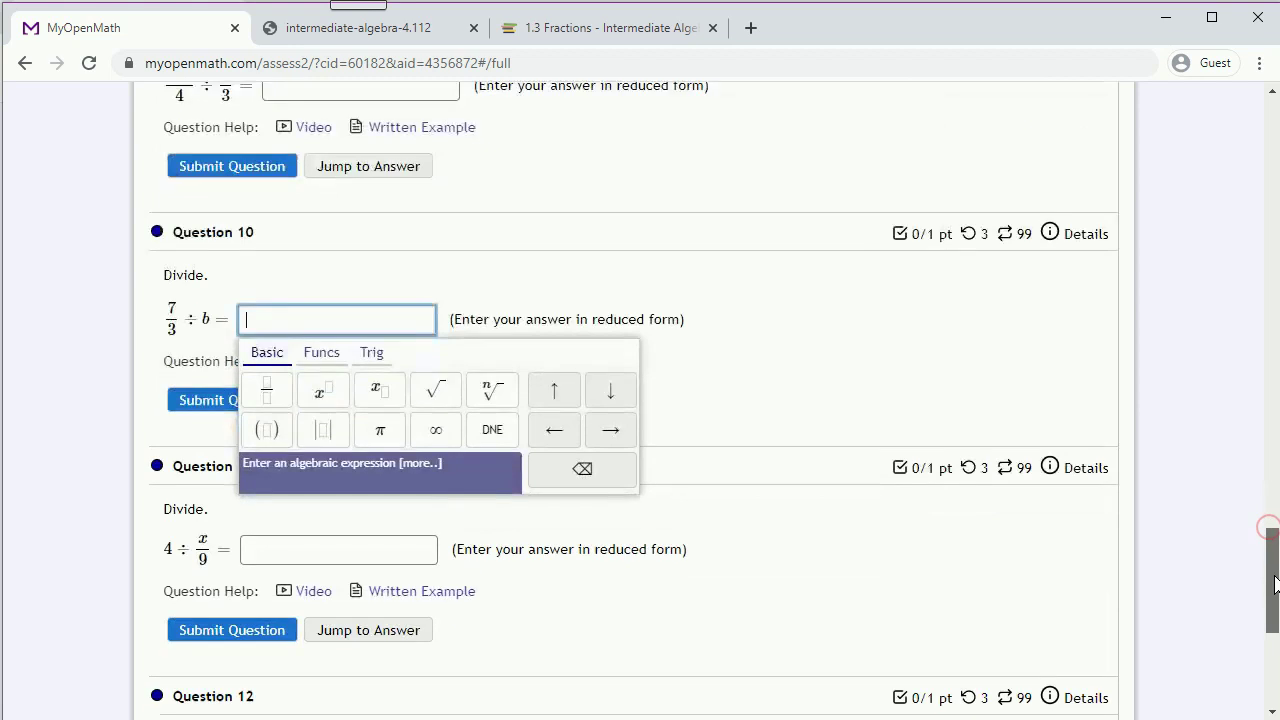
{"action": "left_click", "coordinate": [843, 392]}
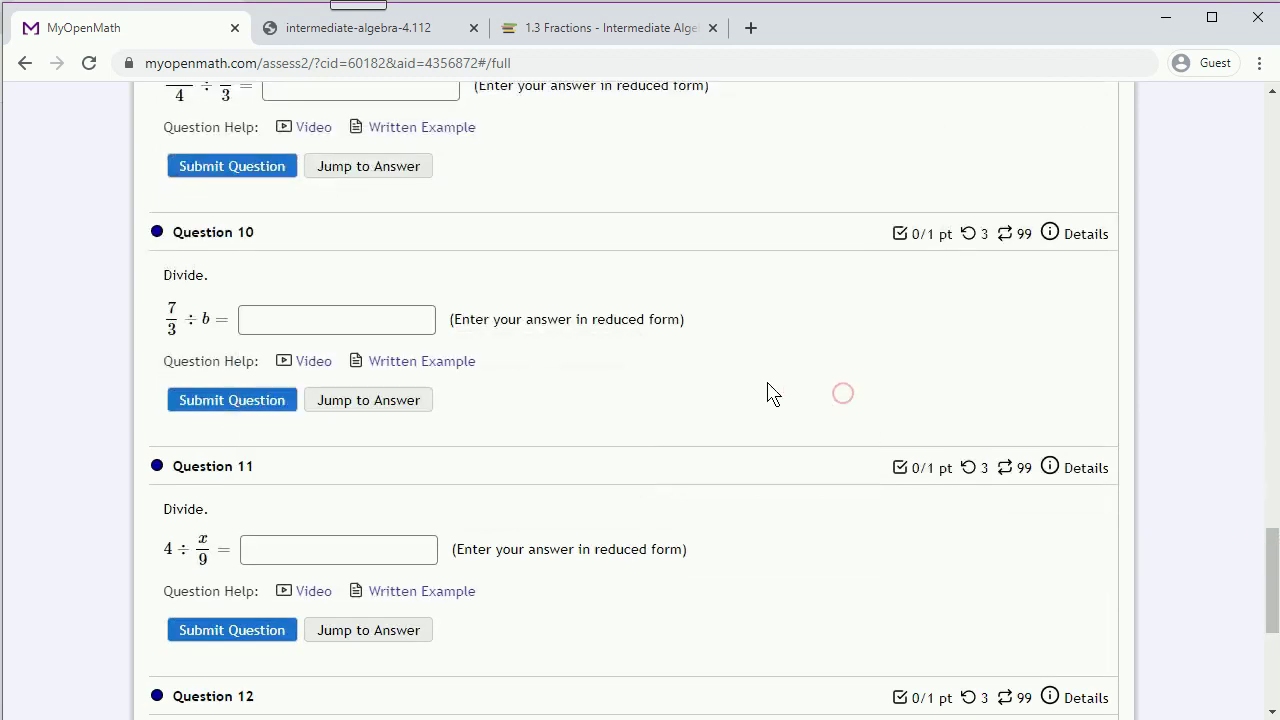
{"action": "left_click", "coordinate": [406, 410]}
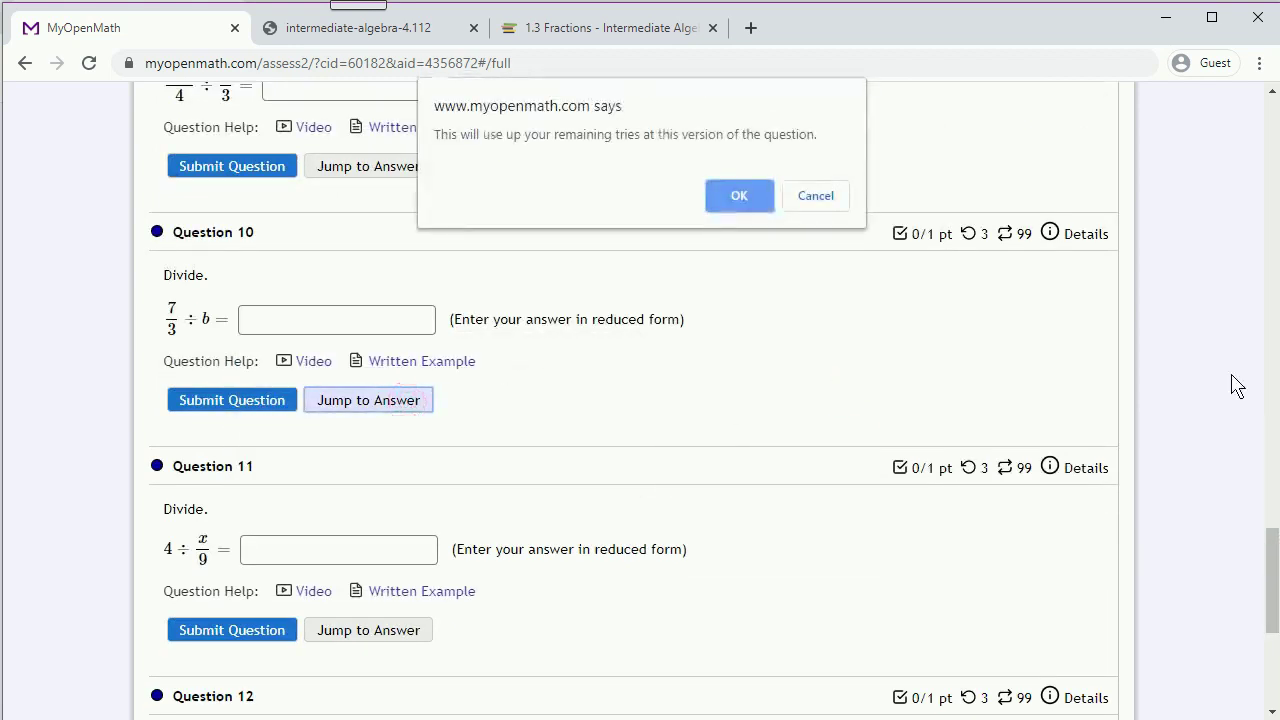
{"action": "left_click", "coordinate": [739, 198]}
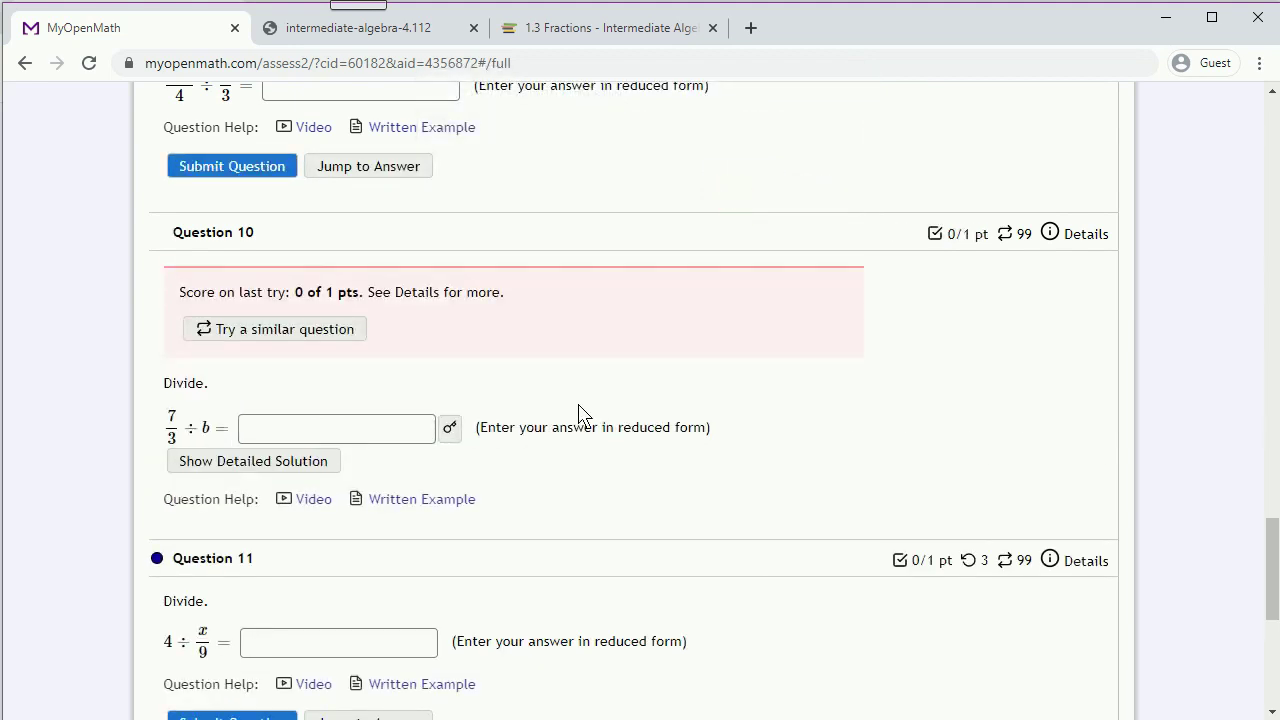
Show the detailed solution for Question 10, read through it, and request a similar question.
{"action": "left_click", "coordinate": [253, 464]}
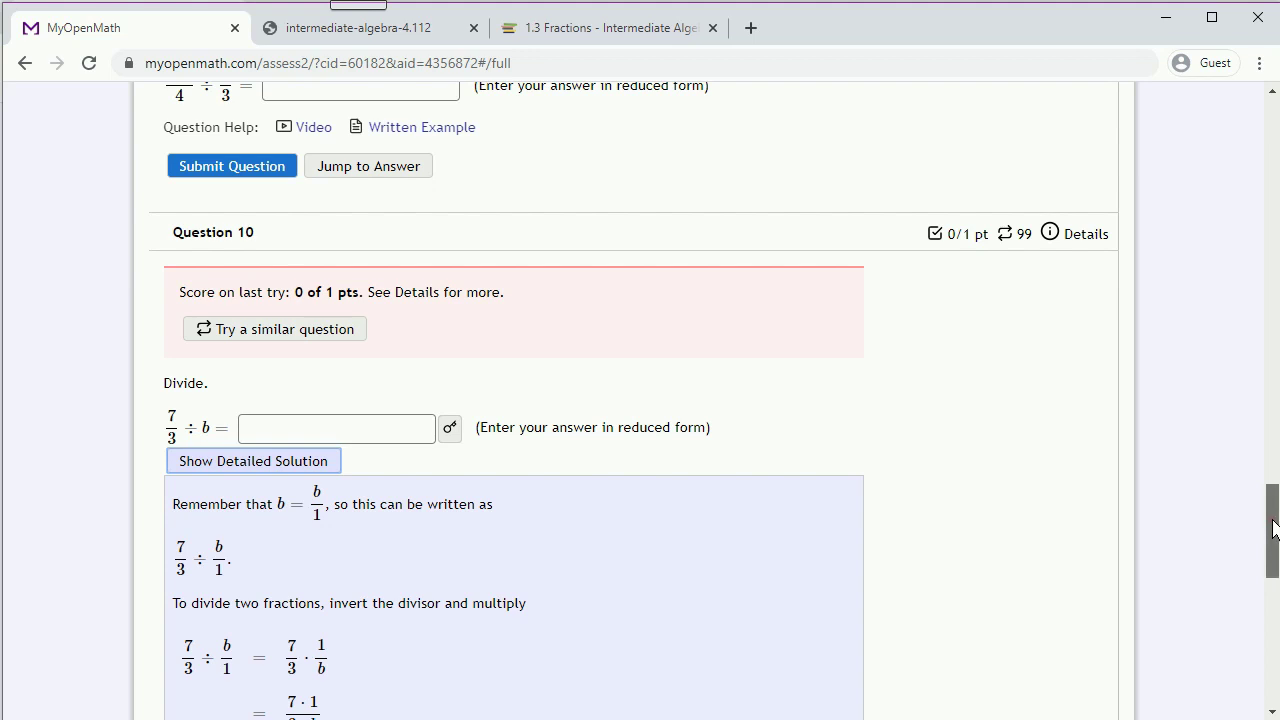
{"action": "left_click_drag", "start_coordinate": [1272, 530], "coordinate": [1273, 555]}
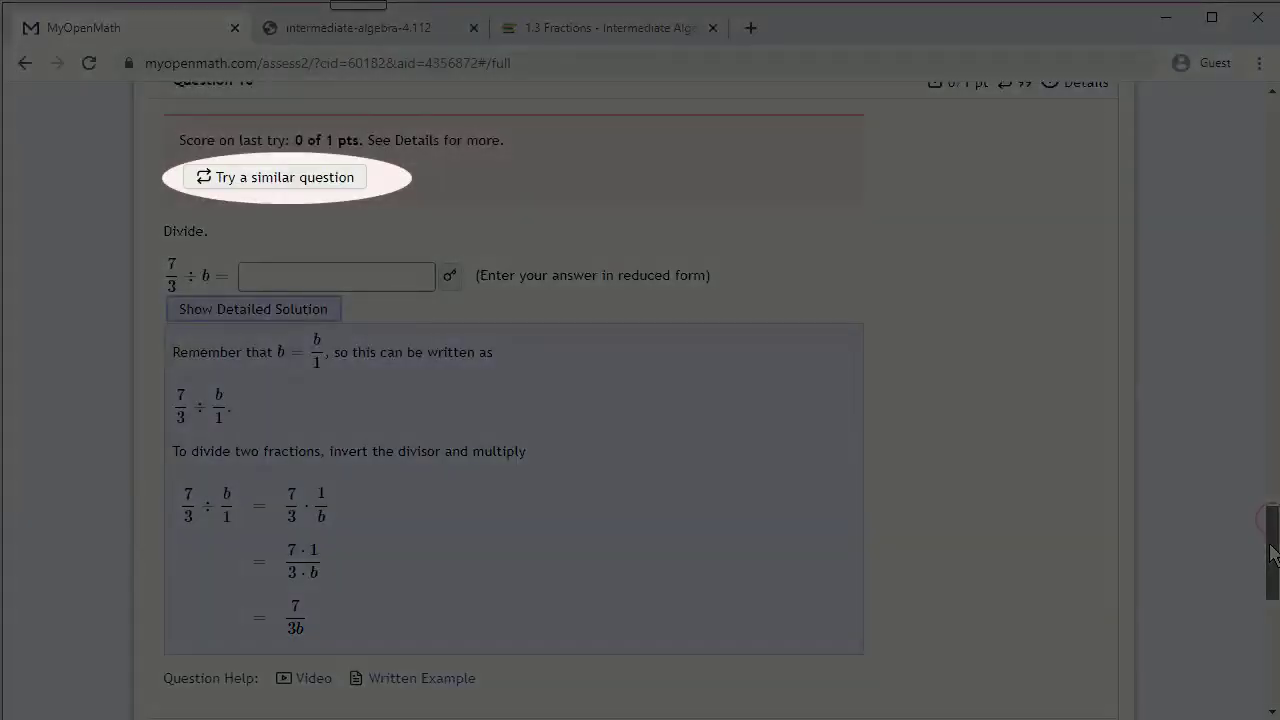
{"action": "scroll", "coordinate": [1268, 514], "scroll_direction": "down", "scroll_amount": 1}
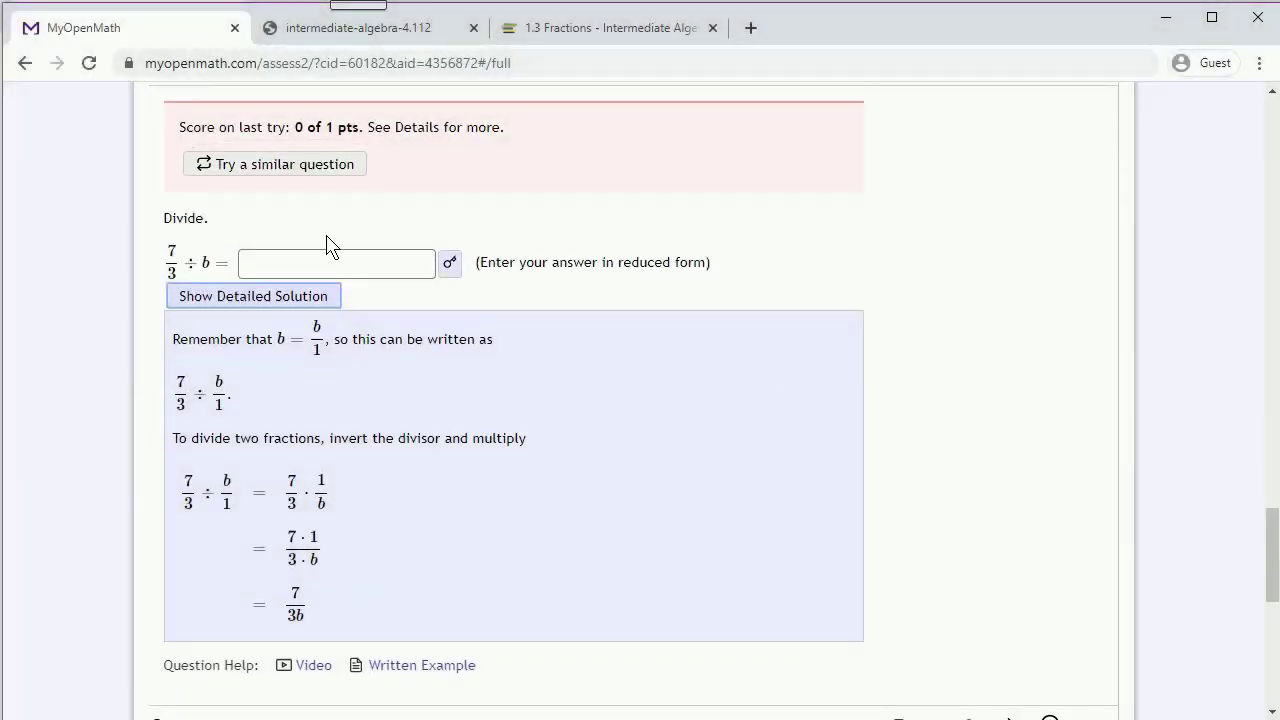
{"action": "left_click", "coordinate": [335, 175]}
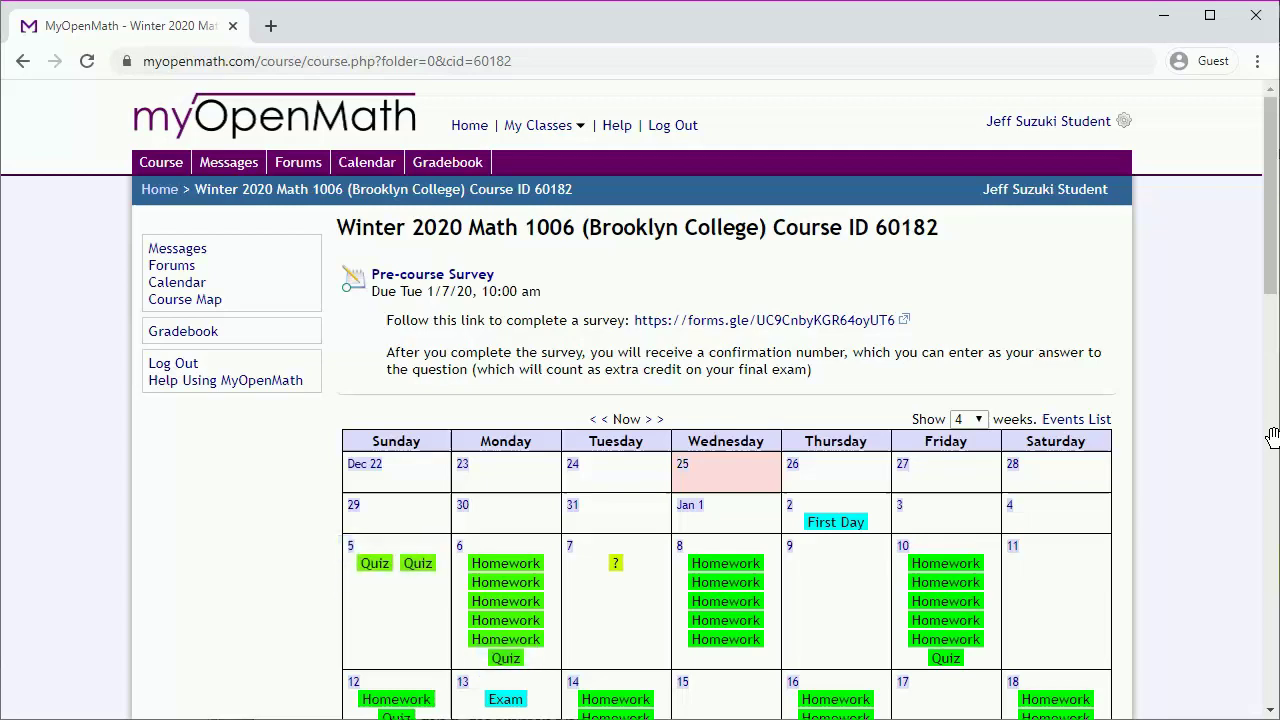
List the items due on Monday, January 6 in the course calendar and look through them.
{"action": "scroll", "coordinate": [1272, 437], "scroll_direction": "down", "scroll_amount": 2}
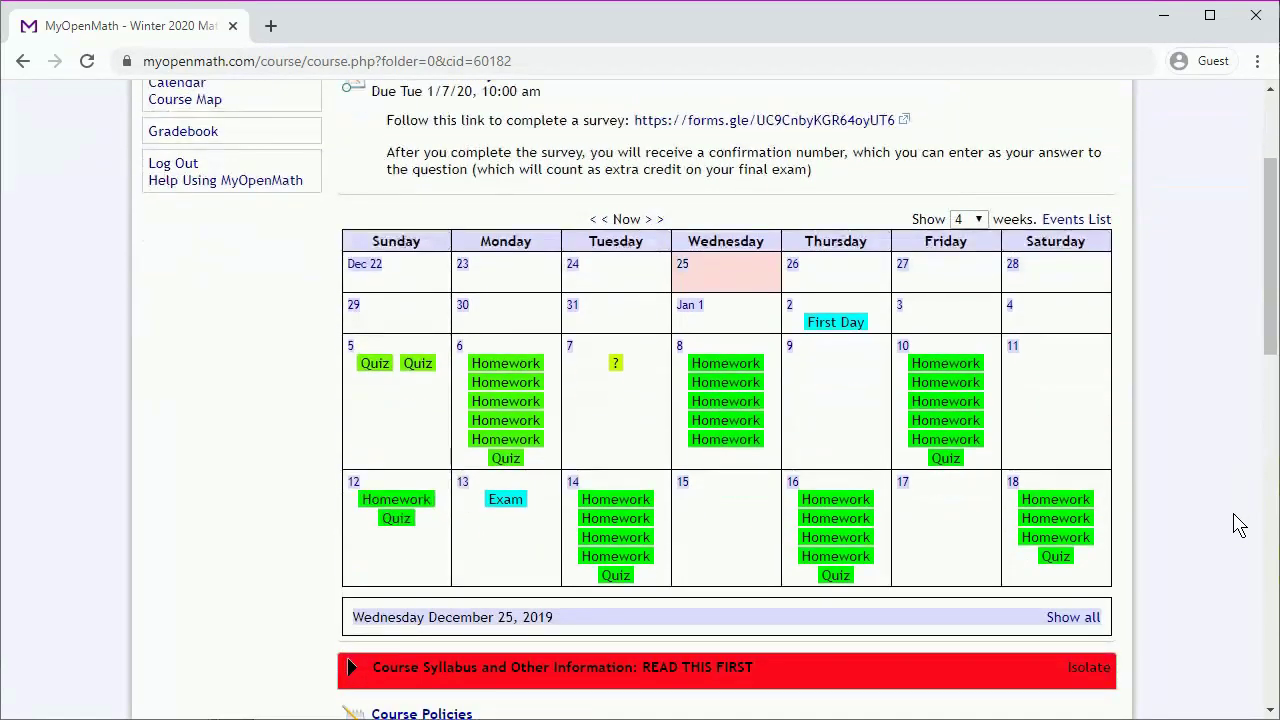
{"action": "left_click", "coordinate": [540, 465]}
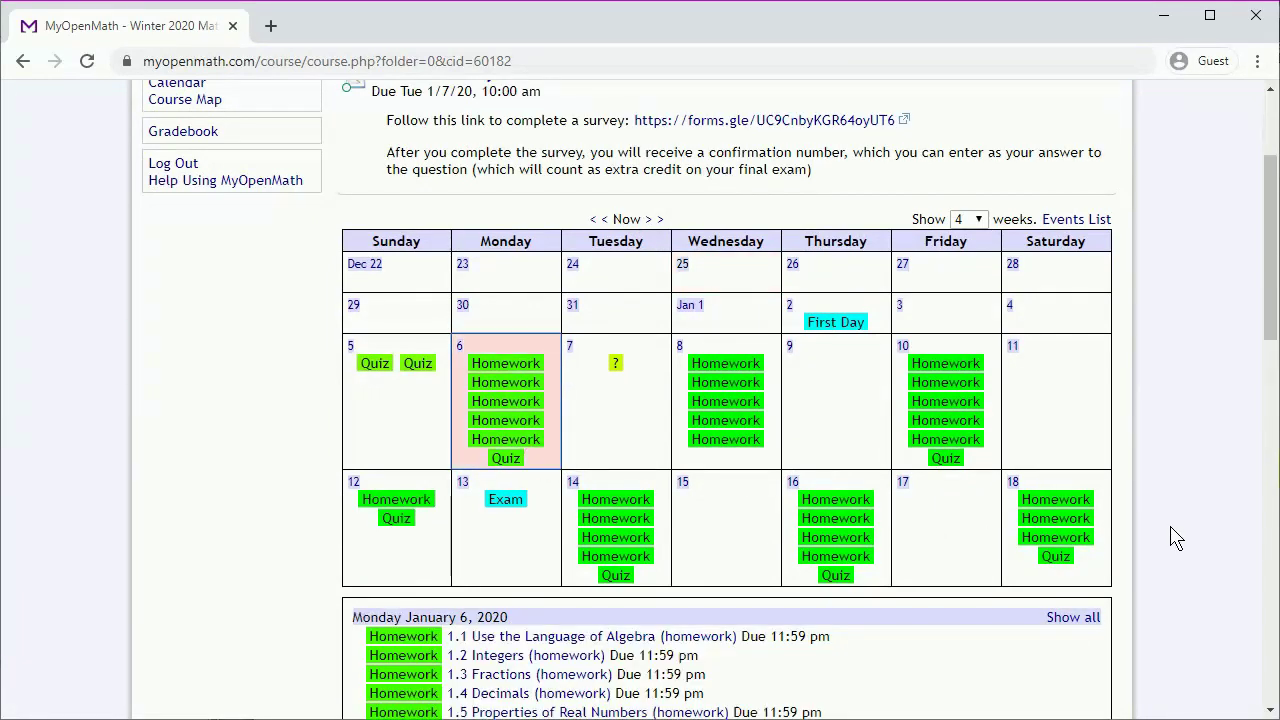
{"action": "scroll", "coordinate": [1176, 538], "scroll_direction": "down", "scroll_amount": 2}
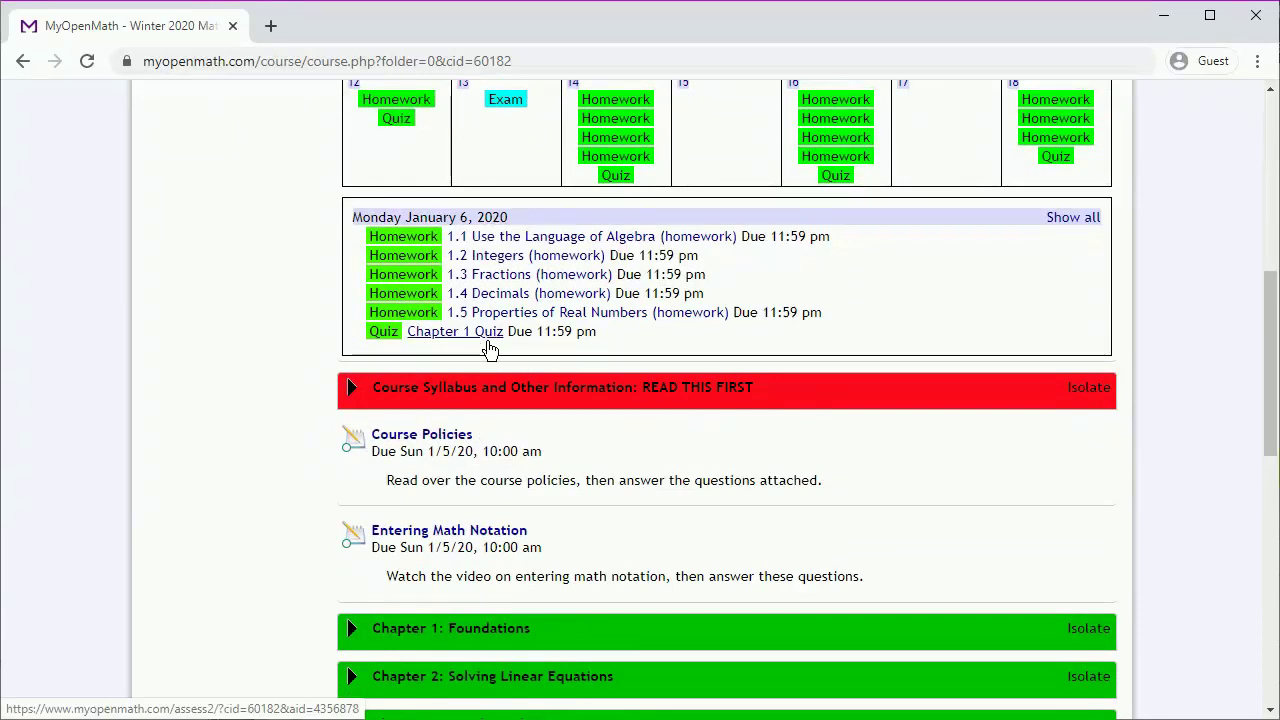
Expand the Chapter 1: Foundations block on the course page to reach its quiz.
{"action": "scroll", "coordinate": [1187, 573], "scroll_direction": "down", "scroll_amount": 3}
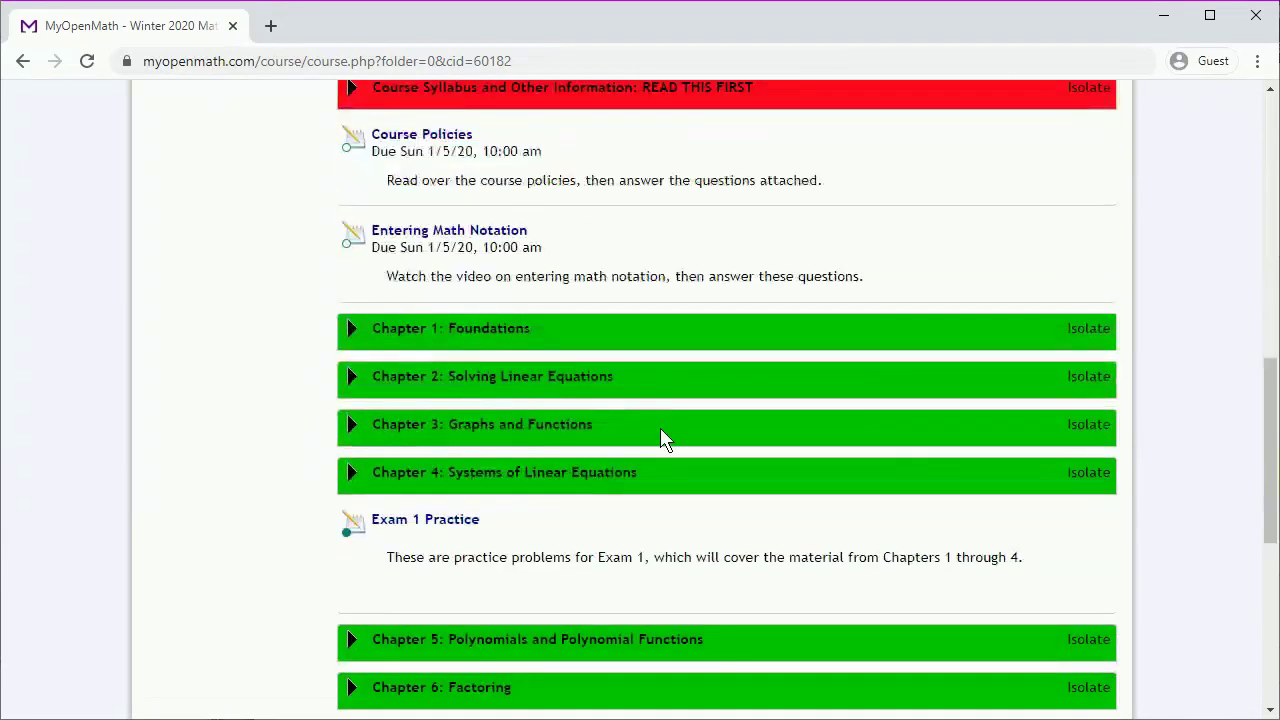
{"action": "left_click", "coordinate": [350, 330]}
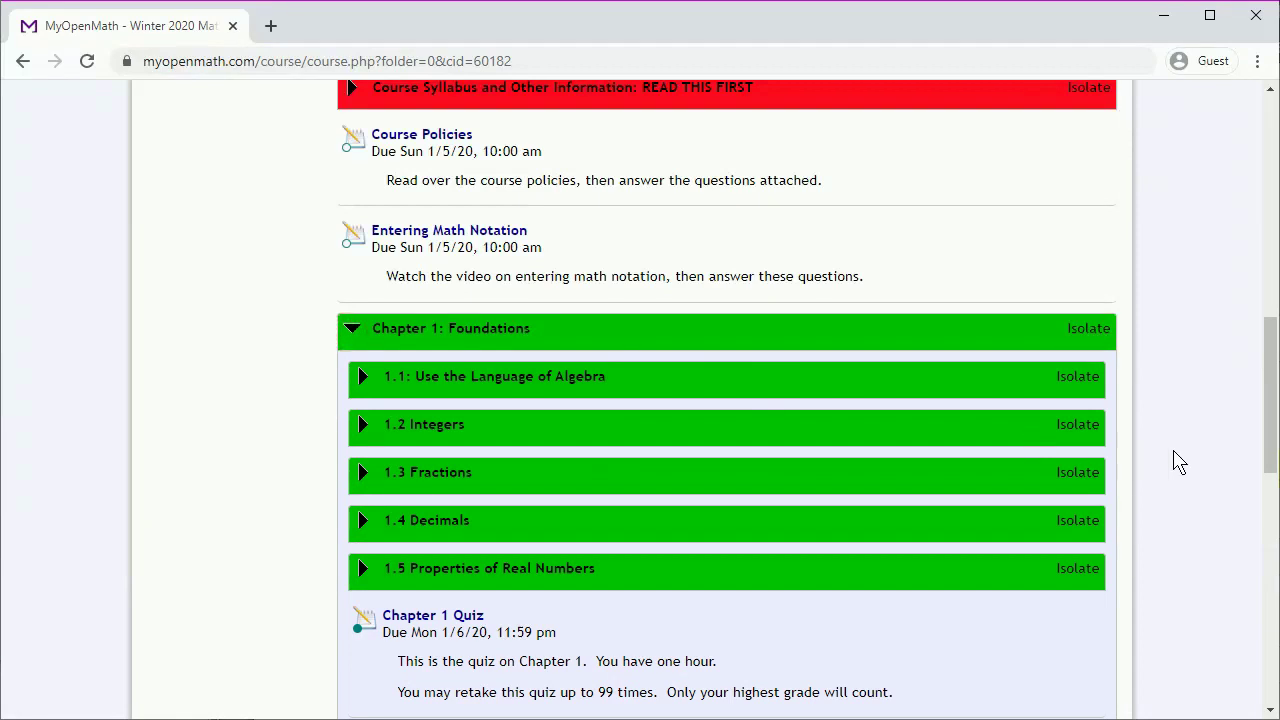
{"action": "scroll", "coordinate": [1100, 575], "scroll_direction": "down", "scroll_amount": 4}
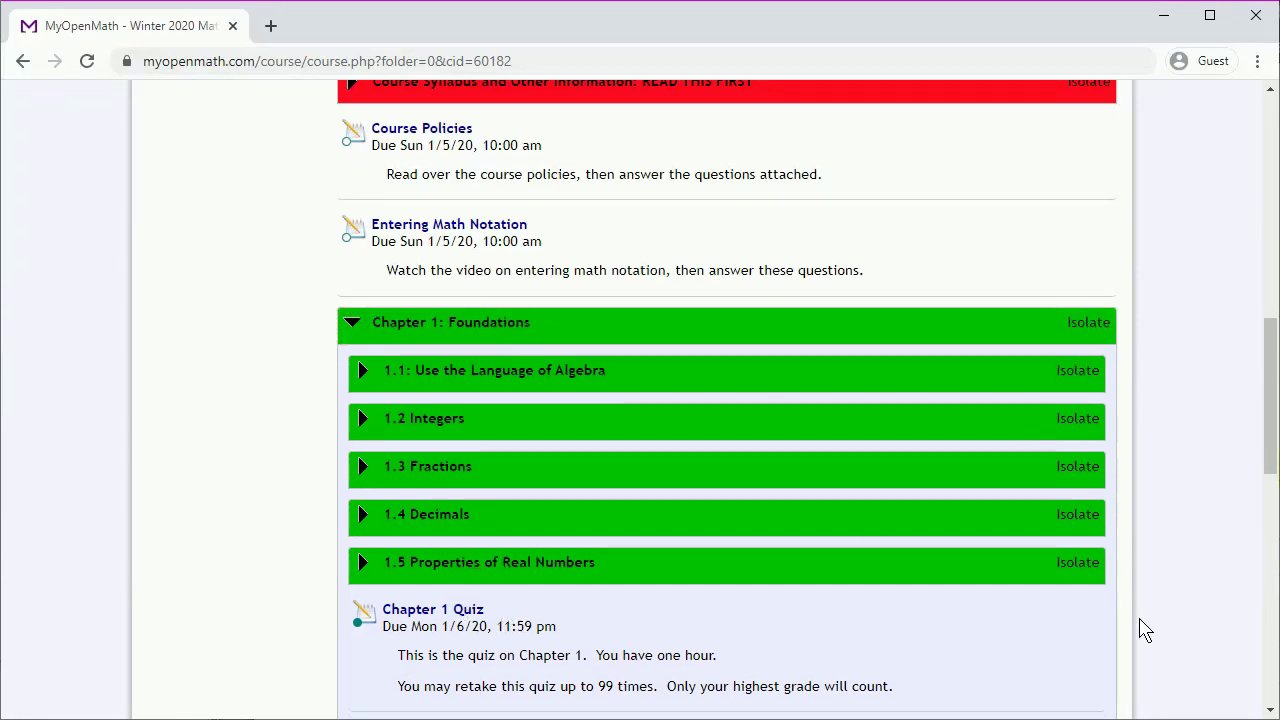
Open the Chapter 1 Quiz and start a timed retake of the assessment.
{"action": "left_click", "coordinate": [440, 220]}
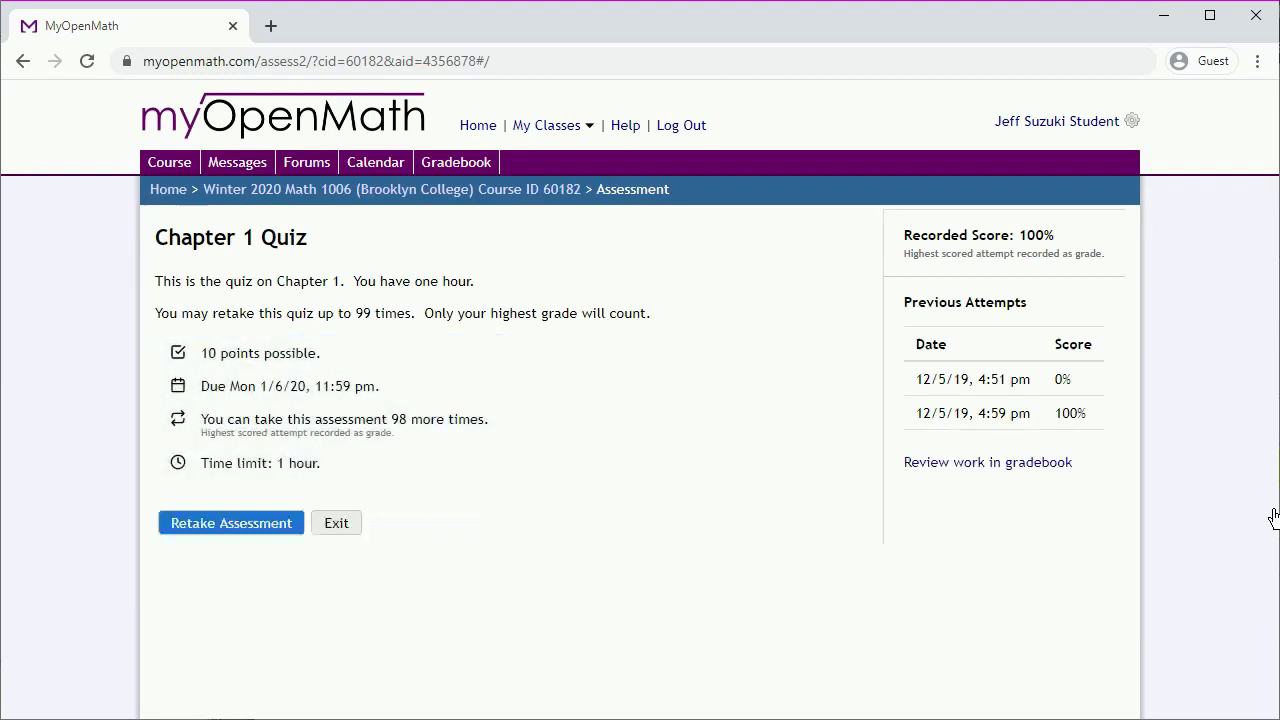
{"action": "left_click", "coordinate": [248, 528]}
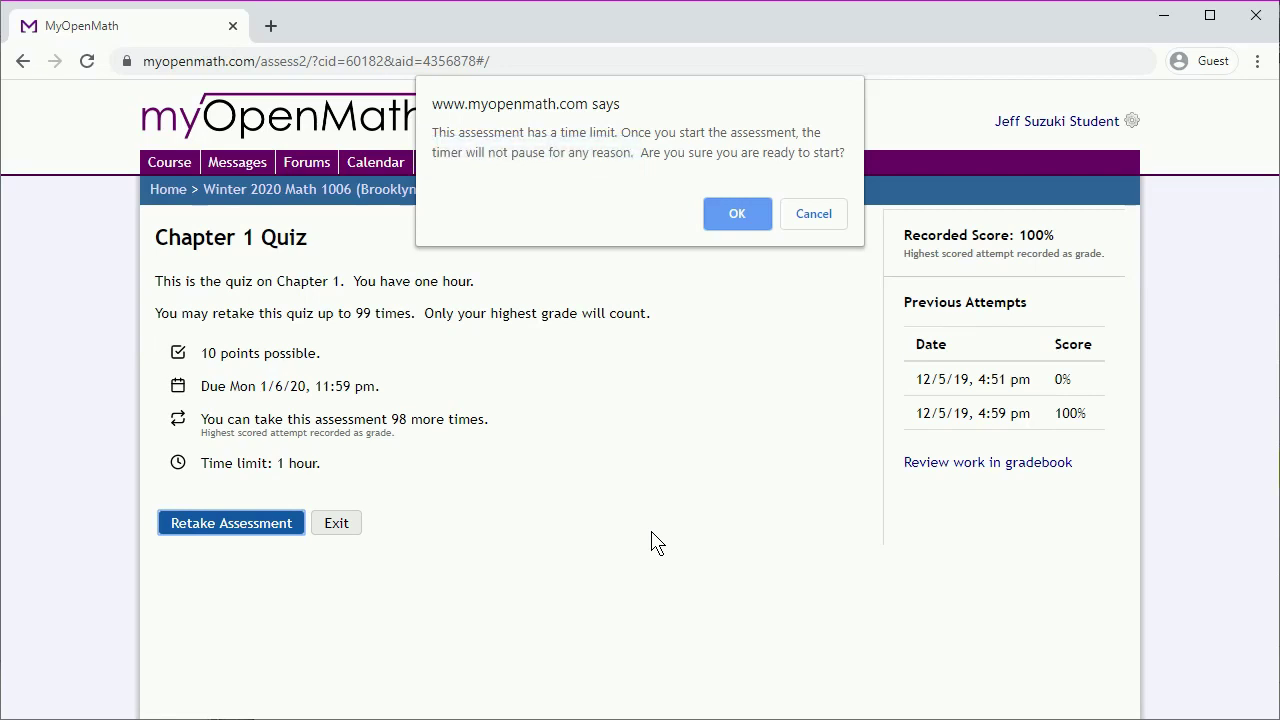
{"action": "left_click", "coordinate": [727, 215]}
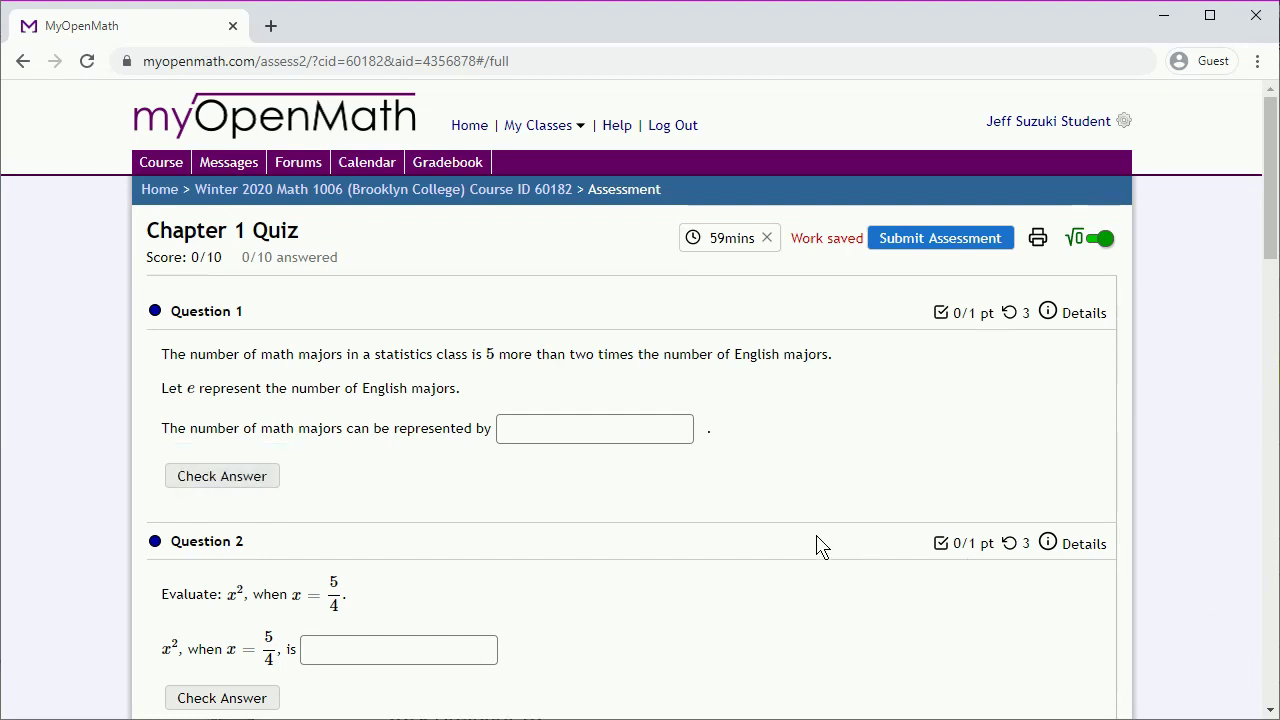
Answer Question 1 of the quiz with the expression 2e+5 and check the answer.
{"action": "left_click", "coordinate": [541, 432]}
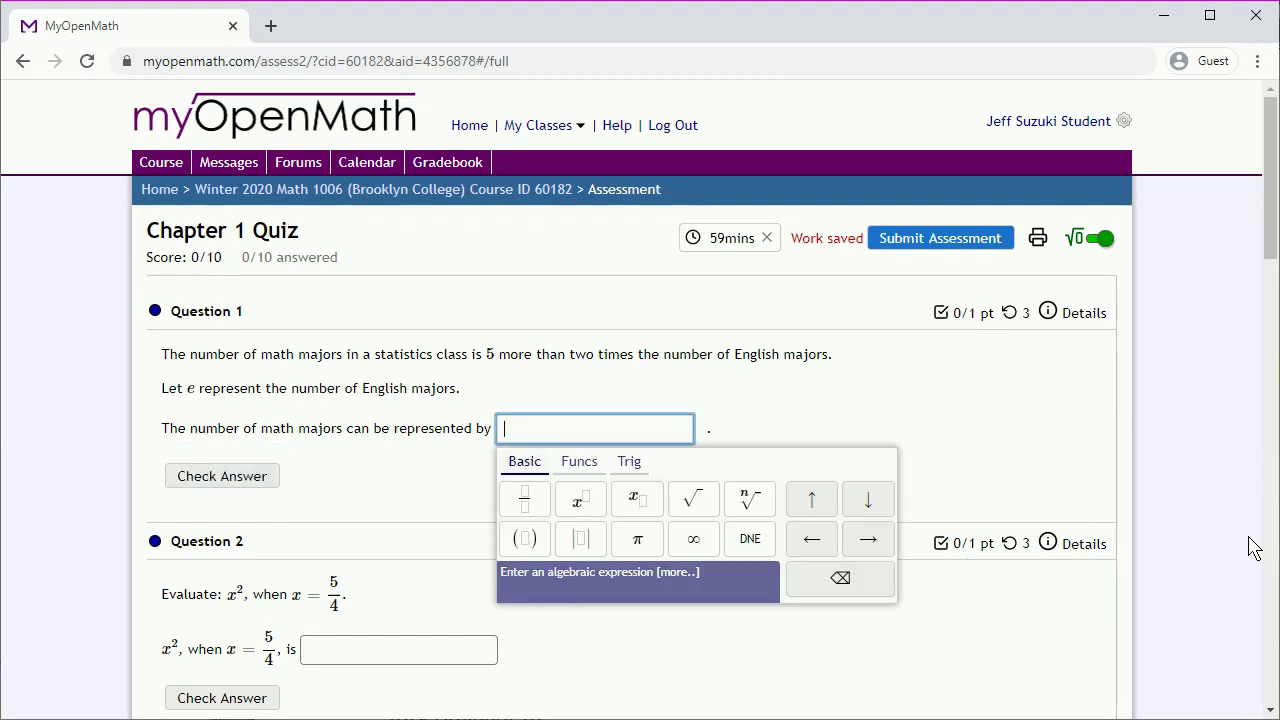
{"action": "type", "text": "2e+5"}
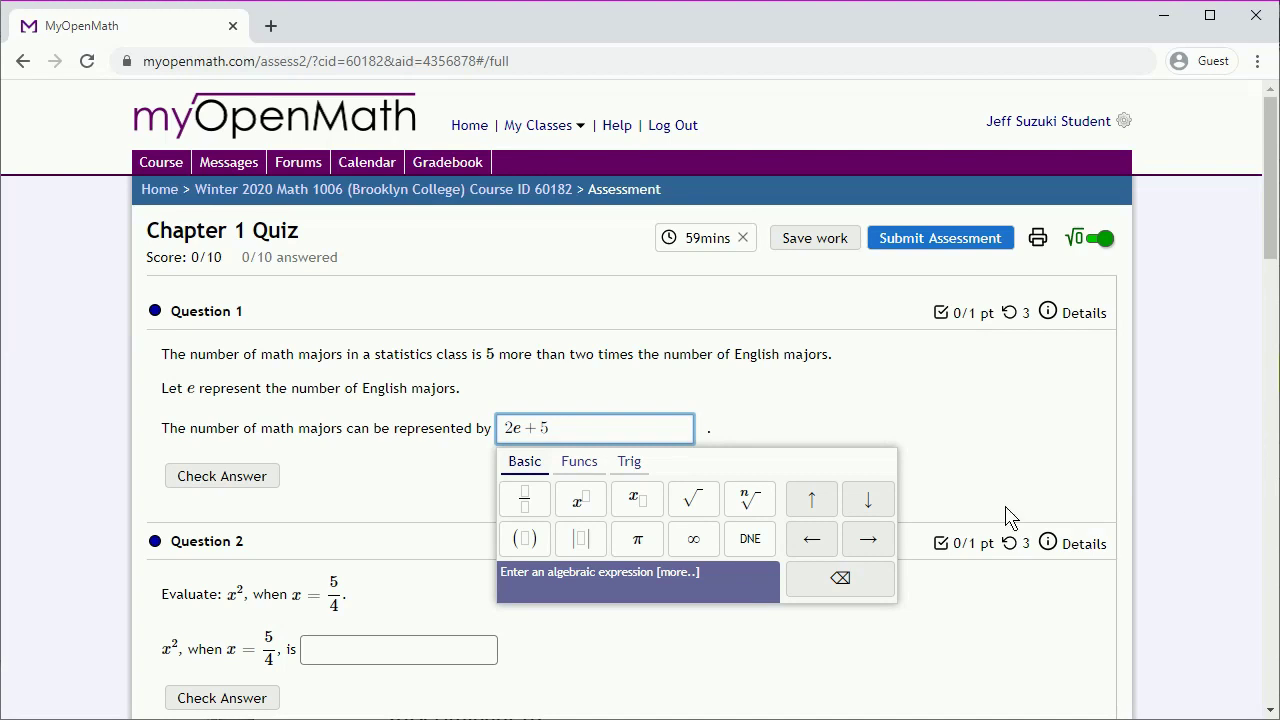
{"action": "left_click", "coordinate": [218, 474]}
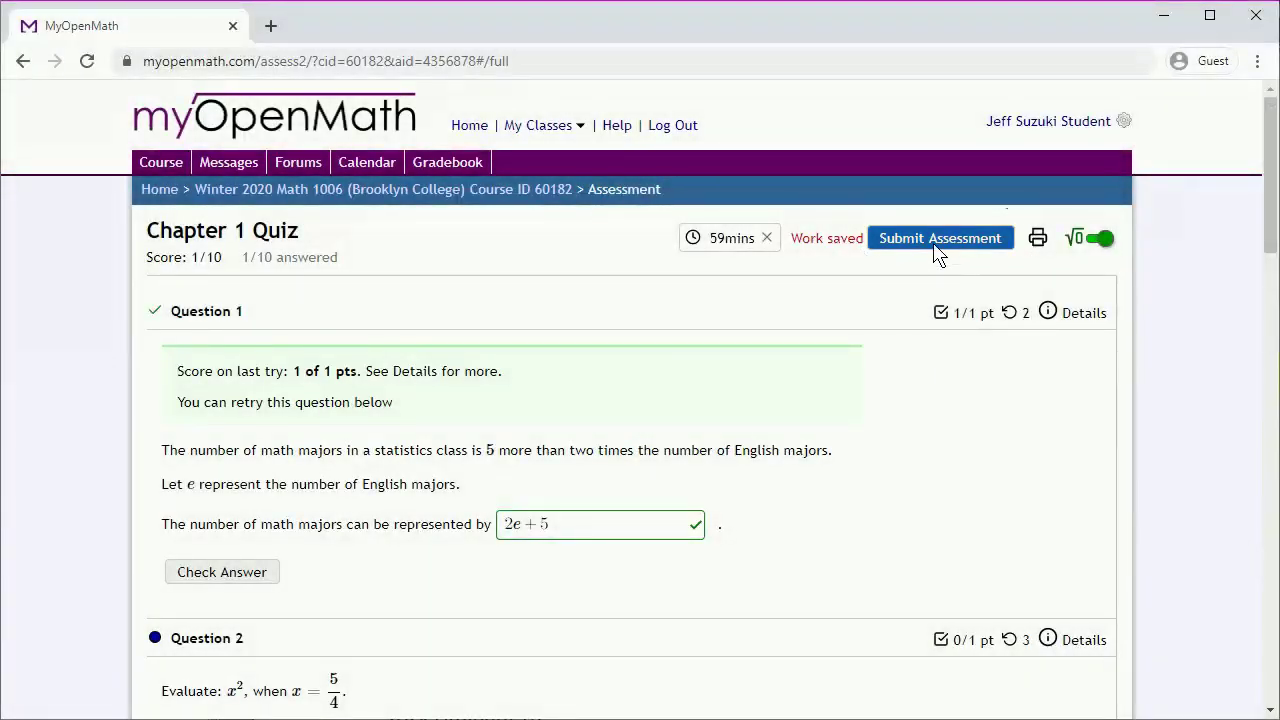
Submit the Chapter 1 Quiz for grading, accepting that questions are left unattempted.
{"action": "left_click", "coordinate": [936, 248]}
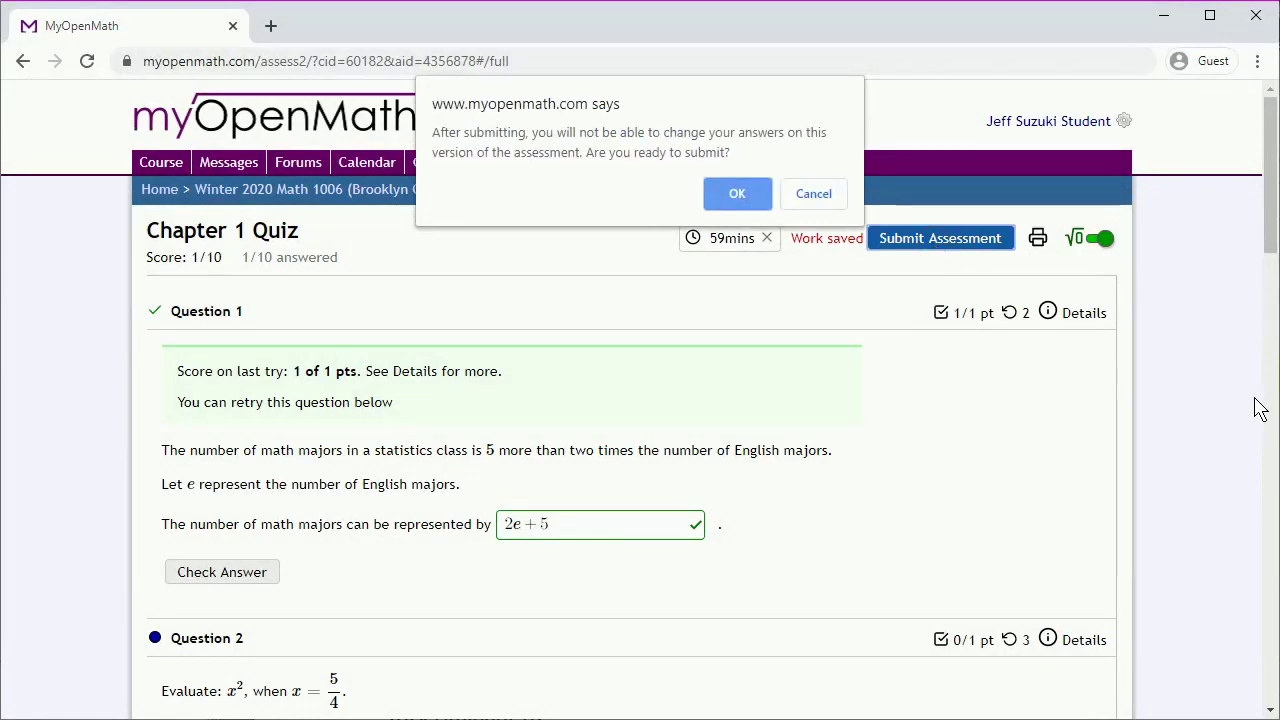
{"action": "left_click", "coordinate": [737, 194]}
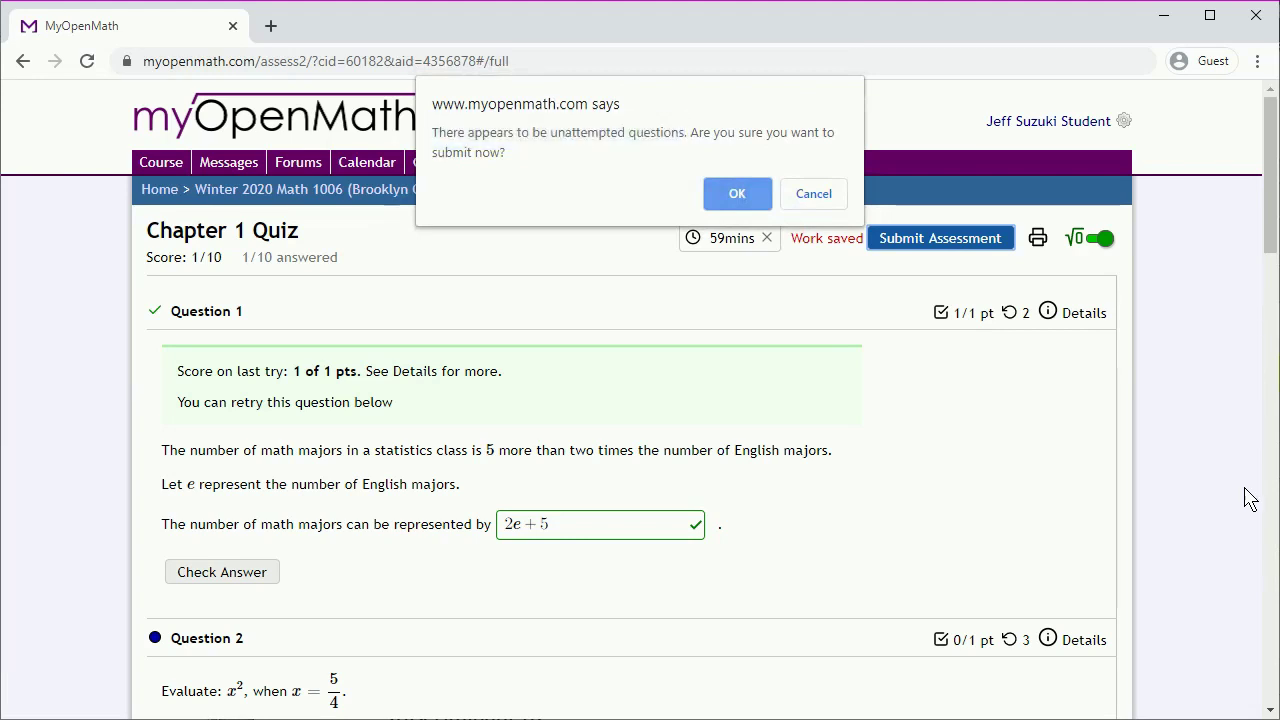
{"action": "left_click", "coordinate": [735, 200]}
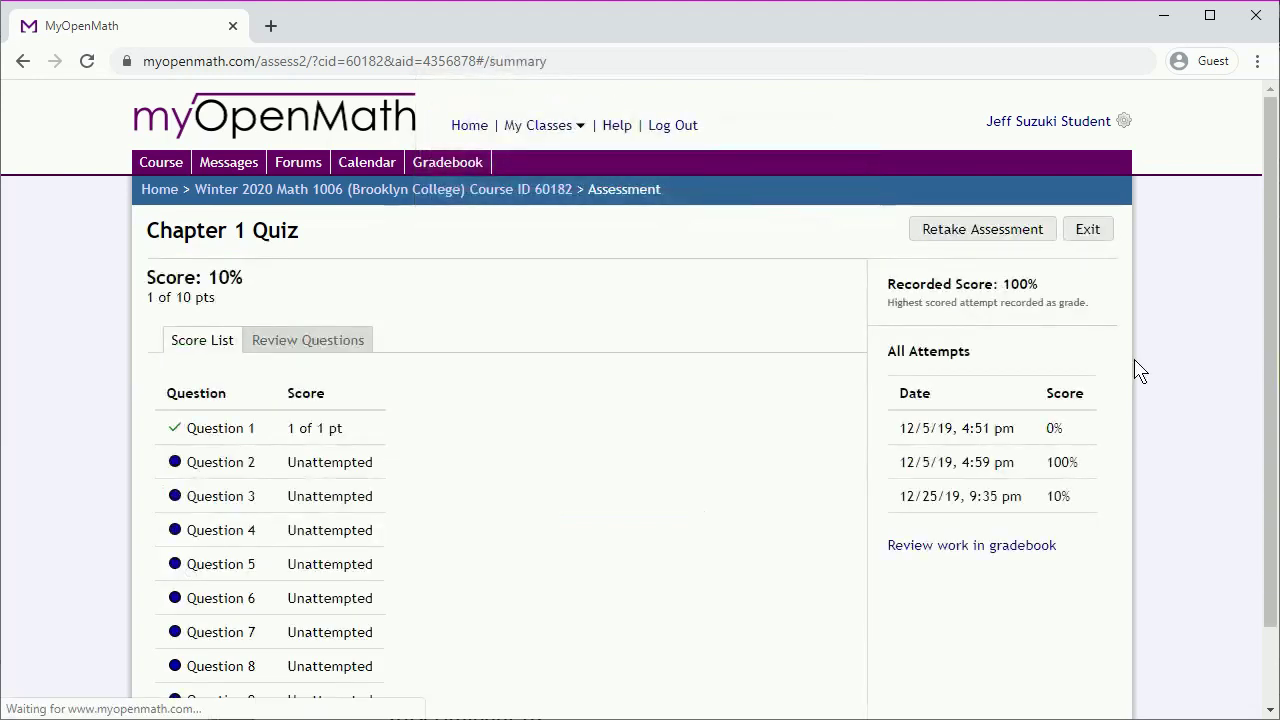